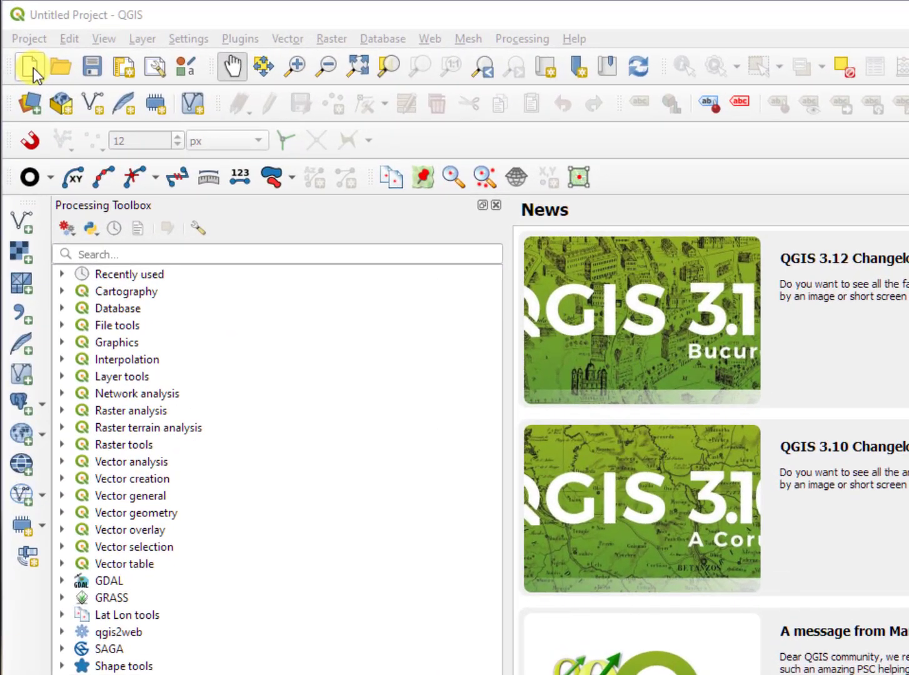
- Start a new, empty QGIS project
click(12, 27)
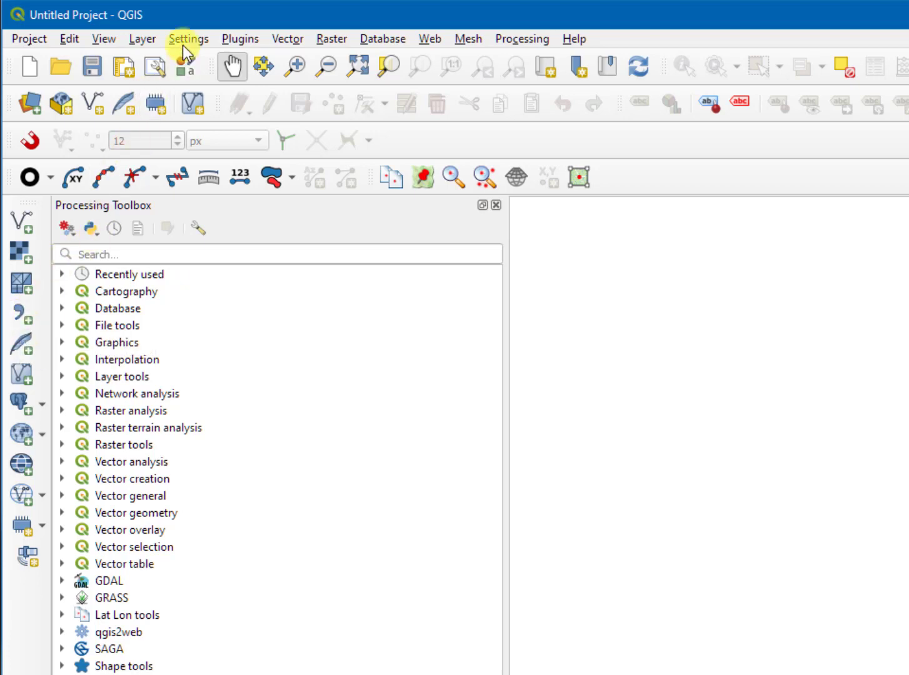
- Load CollinCountySampleSites.csv as delimited text, with Longitude as the X field
click(146, 35)
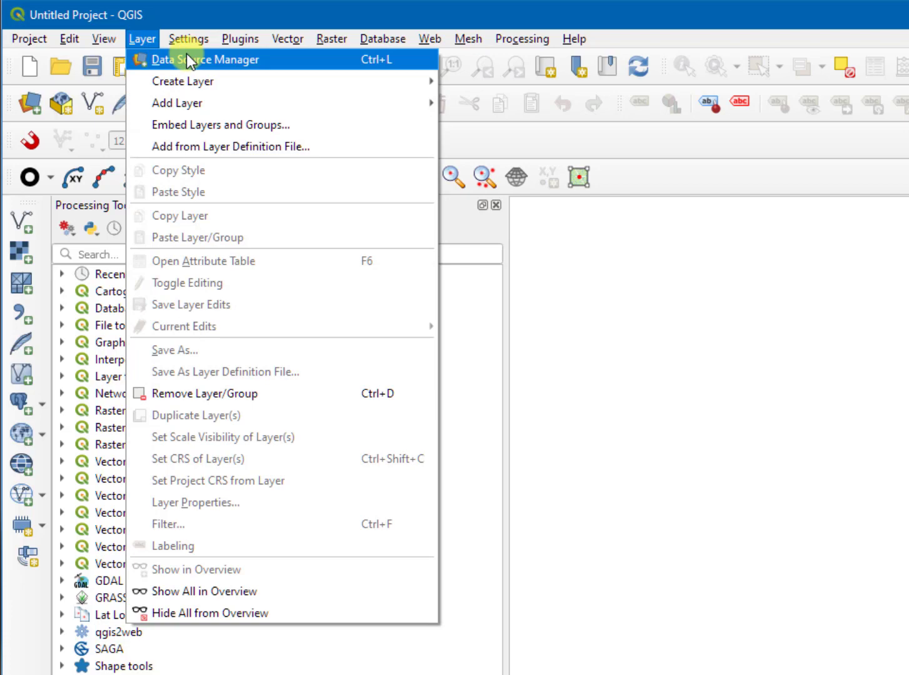
click(230, 61)
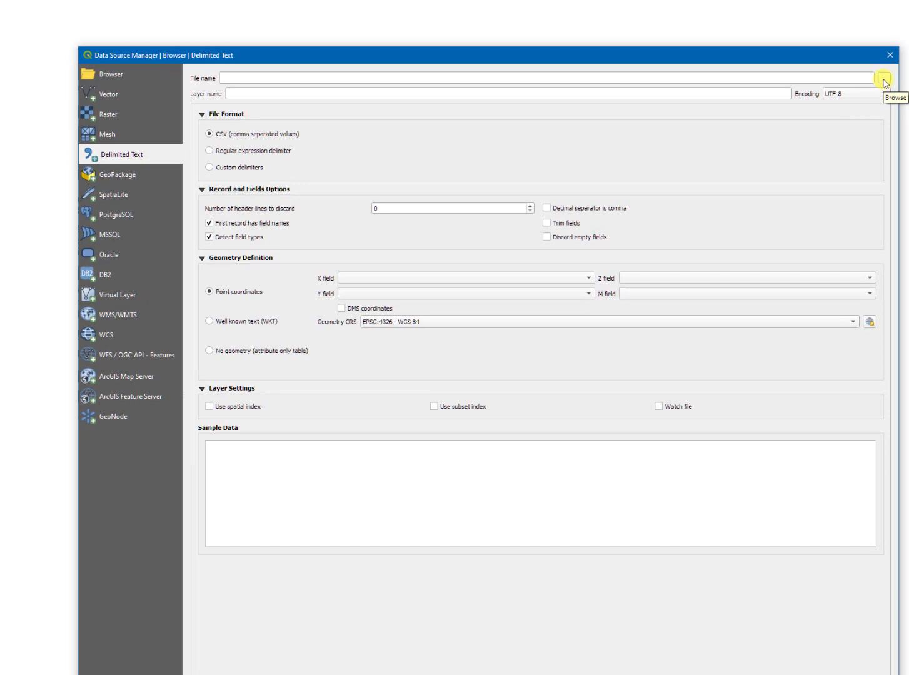
click(884, 79)
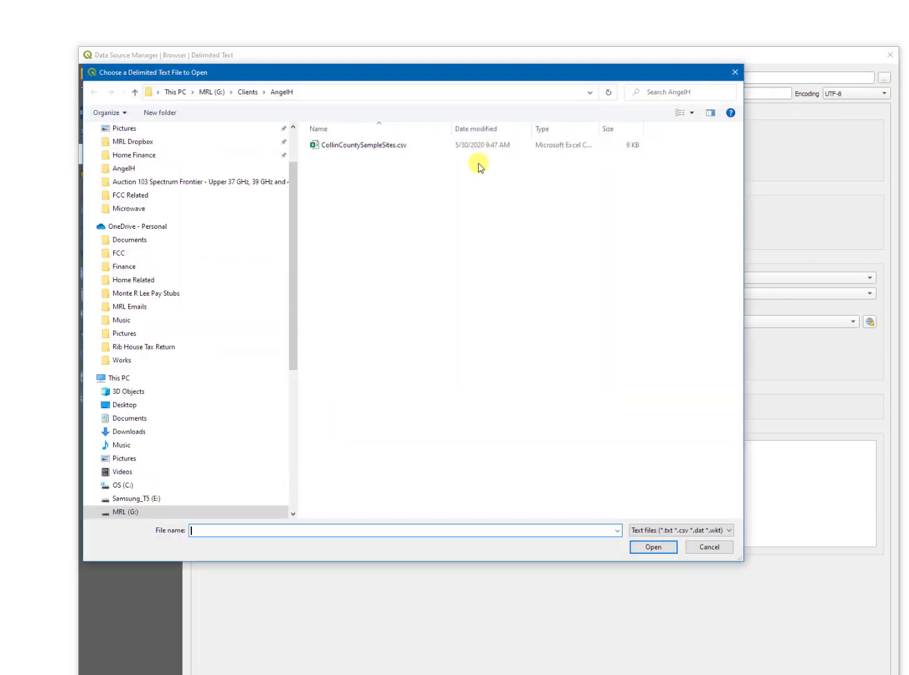
click(355, 149)
double_click(355, 149)
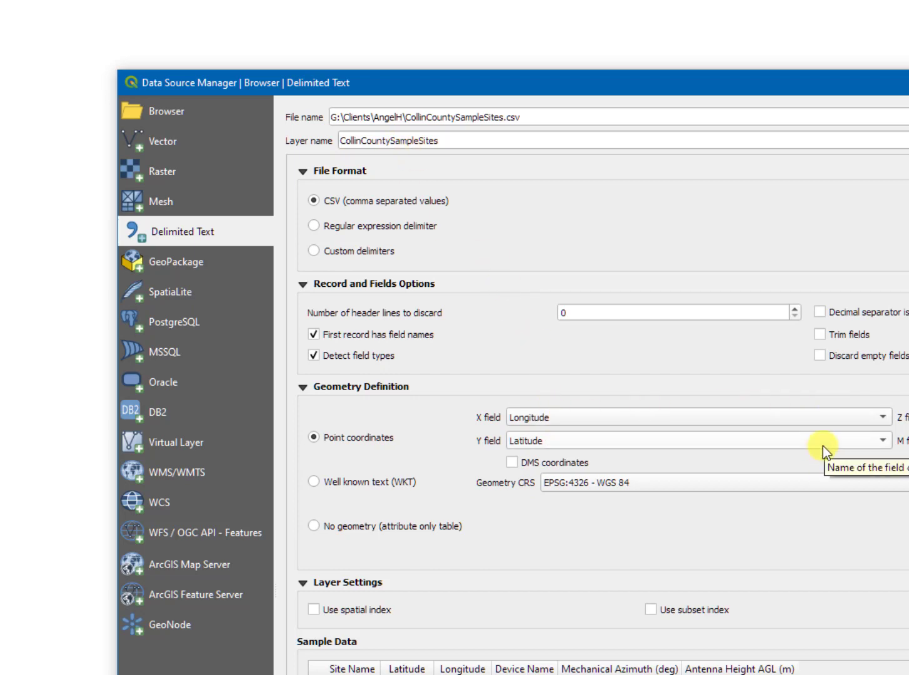
click(831, 417)
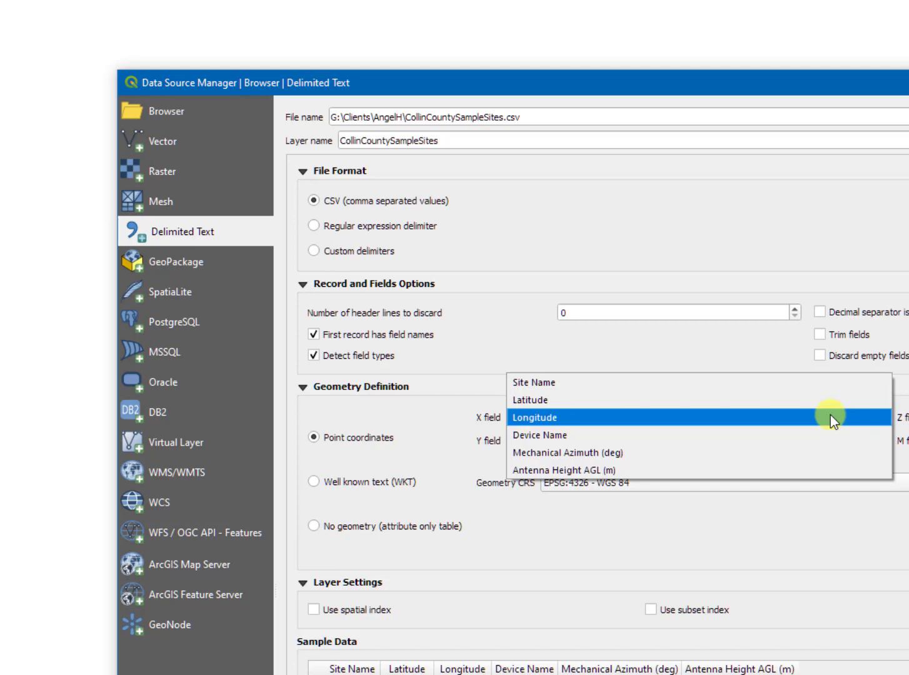
click(831, 416)
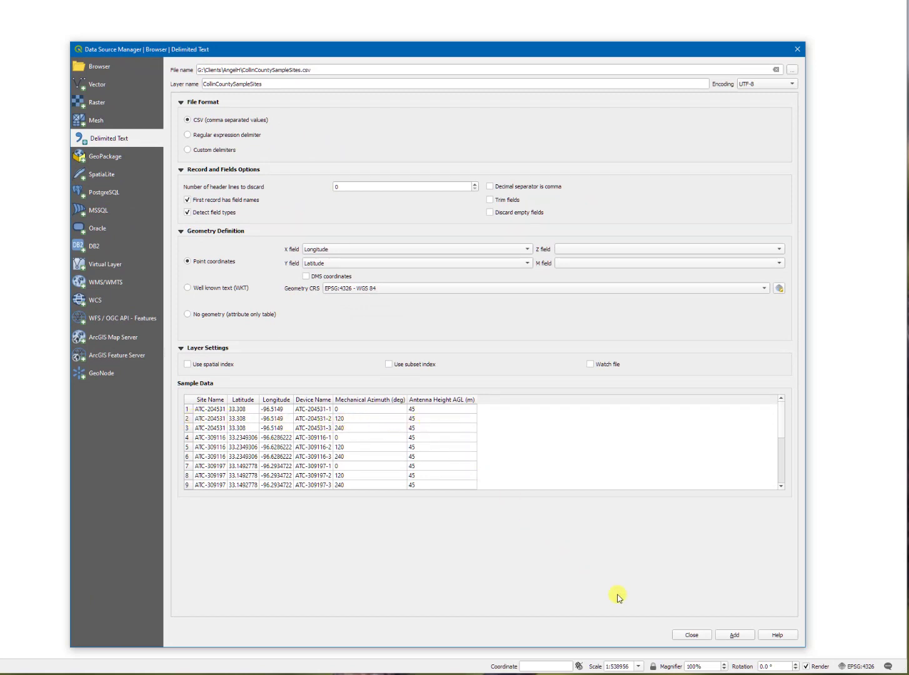
- Add the site points to the map and view their 165-record attribute table
click(736, 636)
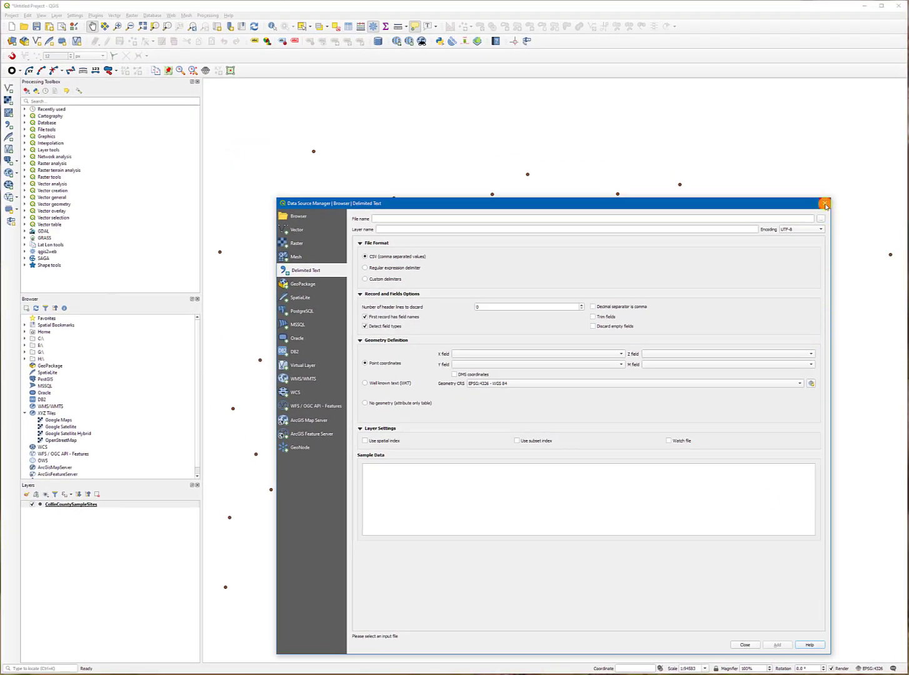
click(827, 204)
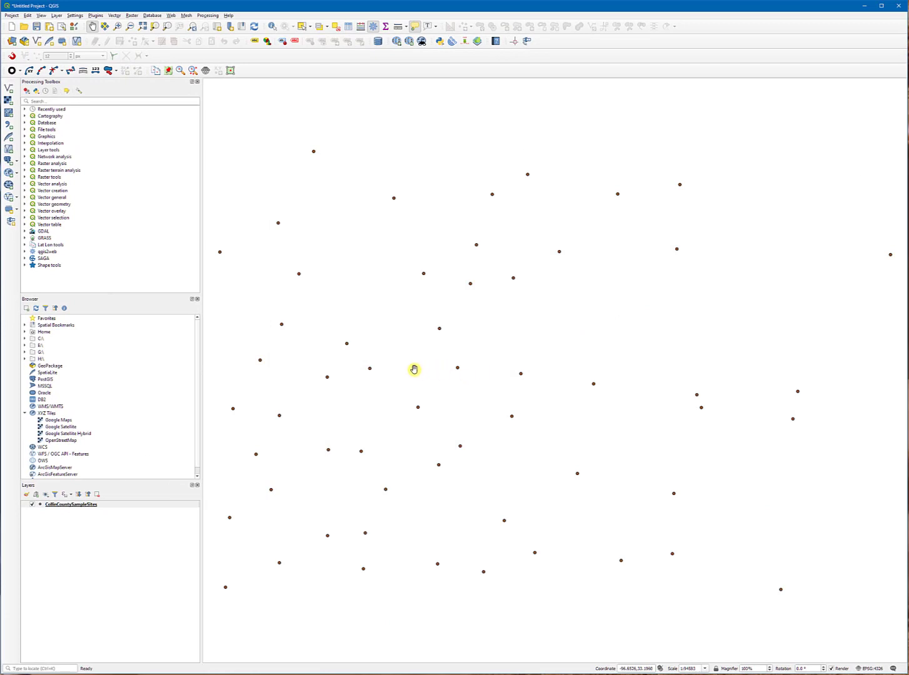
drag(410, 361, 471, 355)
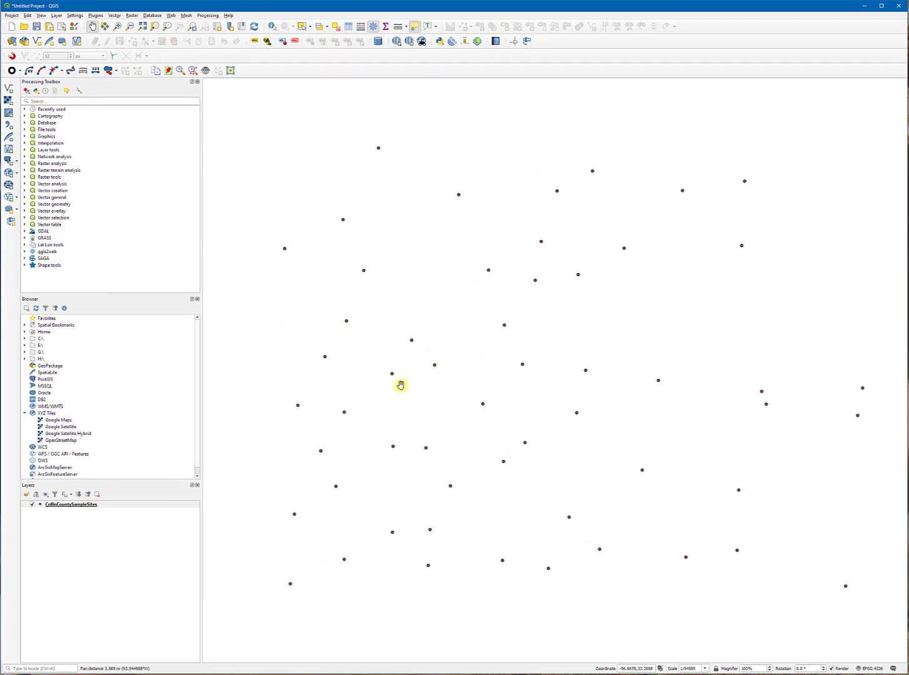
right_click(70, 505)
mouse_move(101, 625)
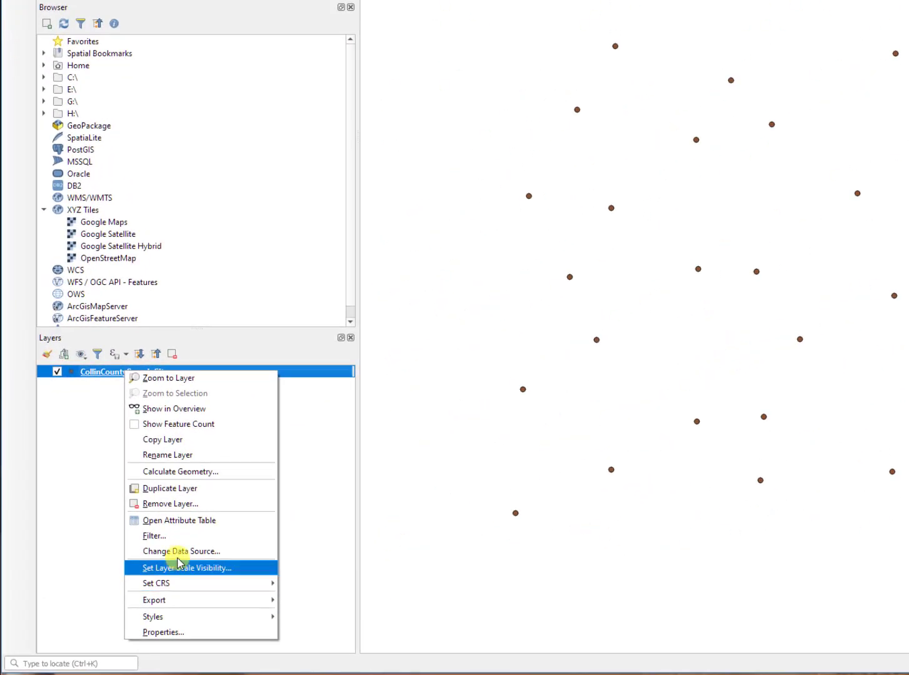
click(183, 521)
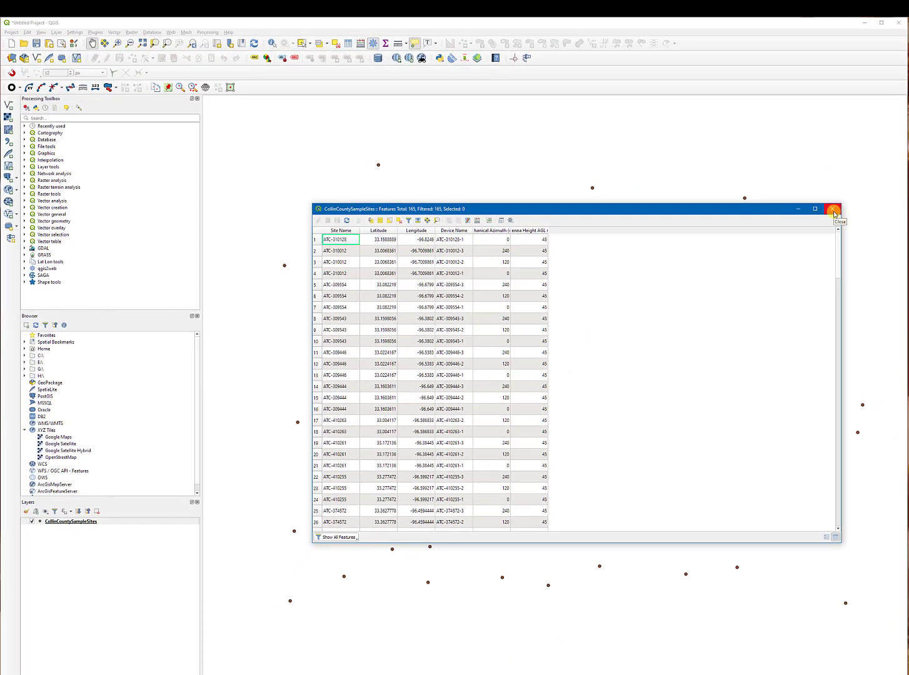
- Open Save Features As for CollinCountySampleSites, leaving CSV format and EPSG:4326
click(835, 214)
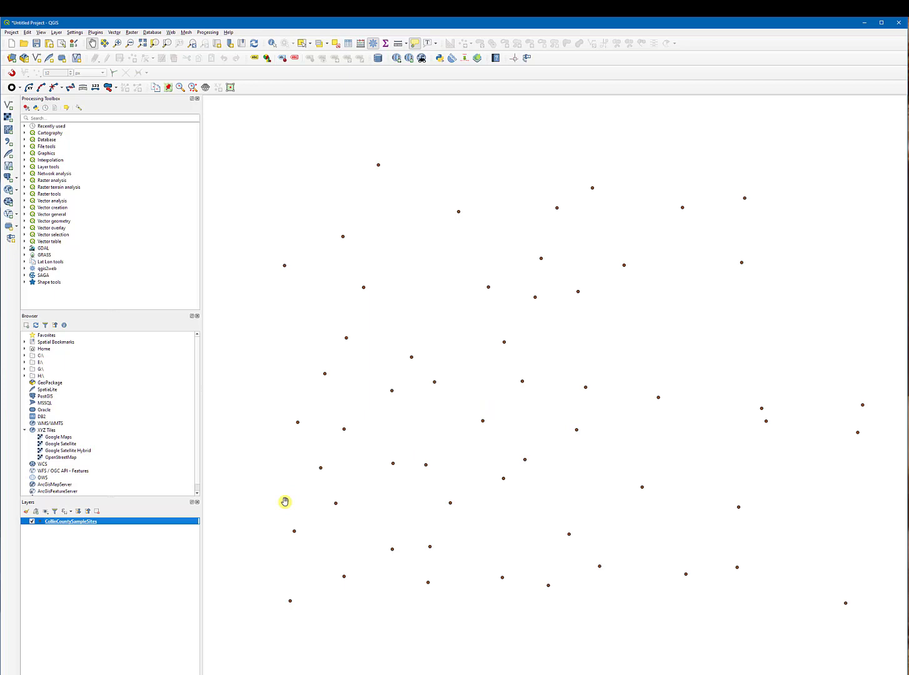
right_click(105, 524)
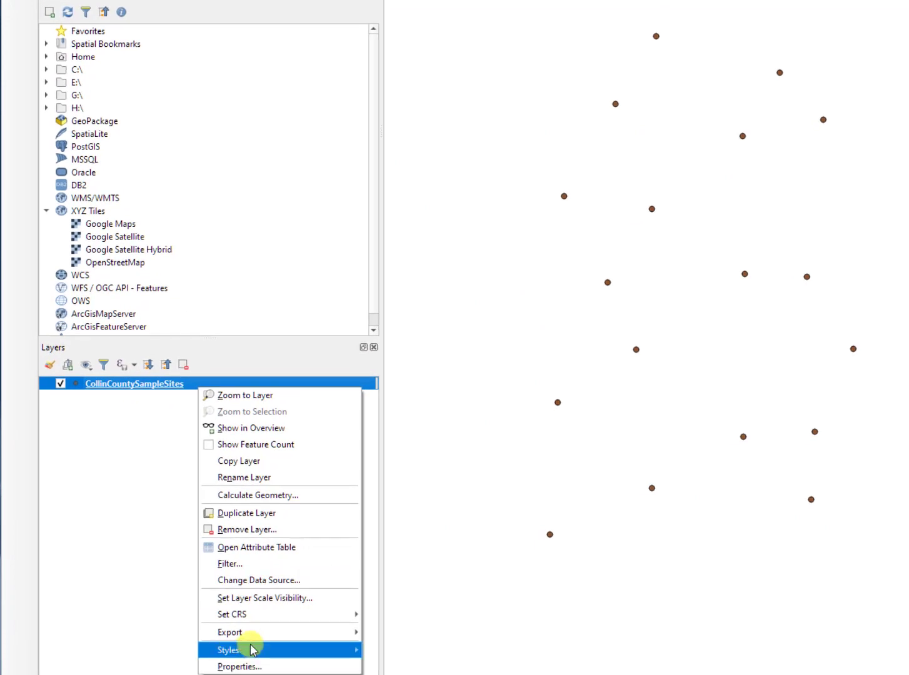
mouse_move(256, 639)
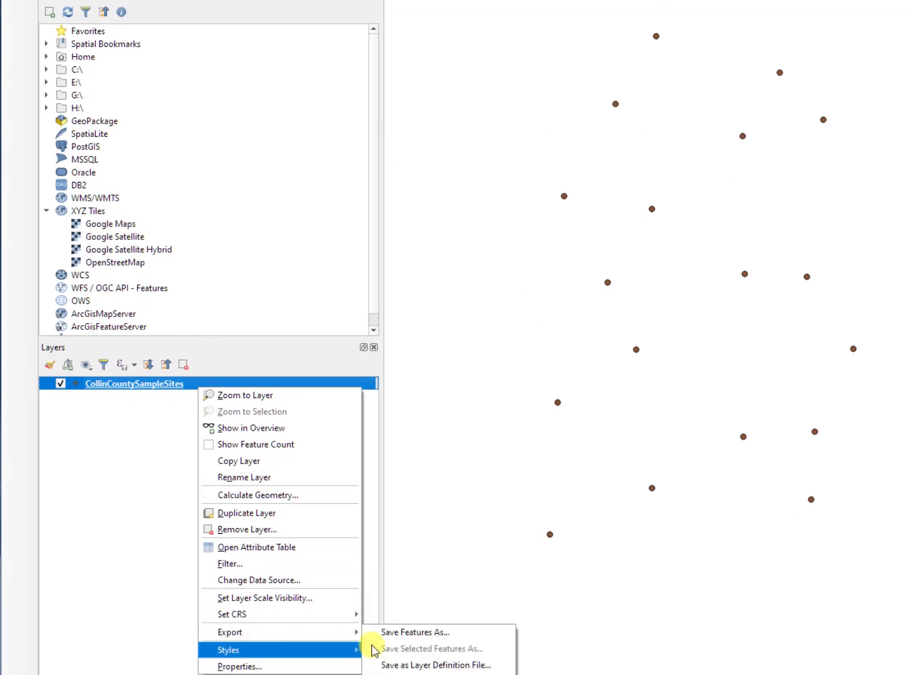
click(436, 632)
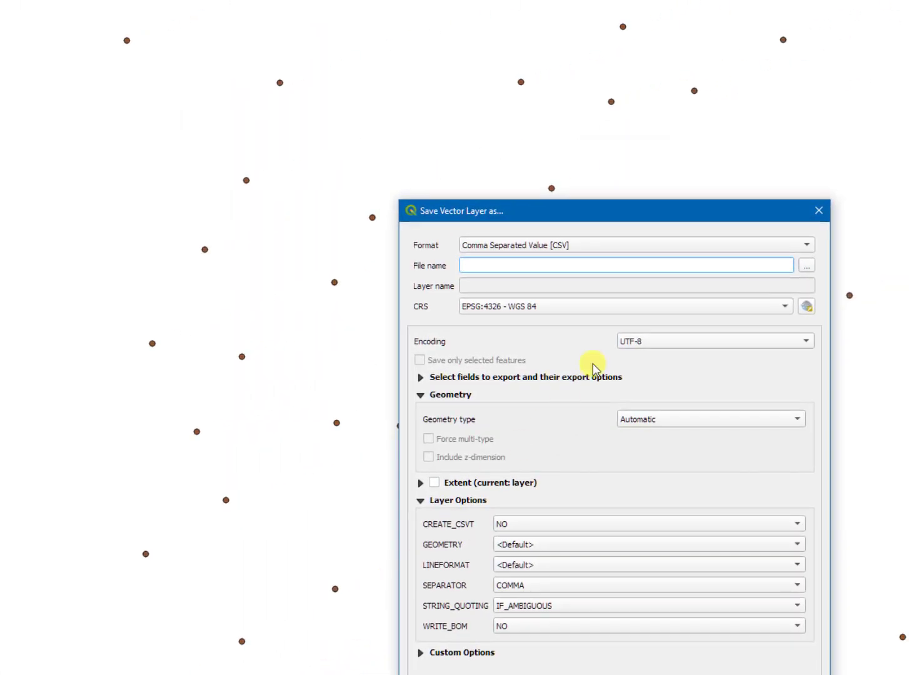
click(681, 245)
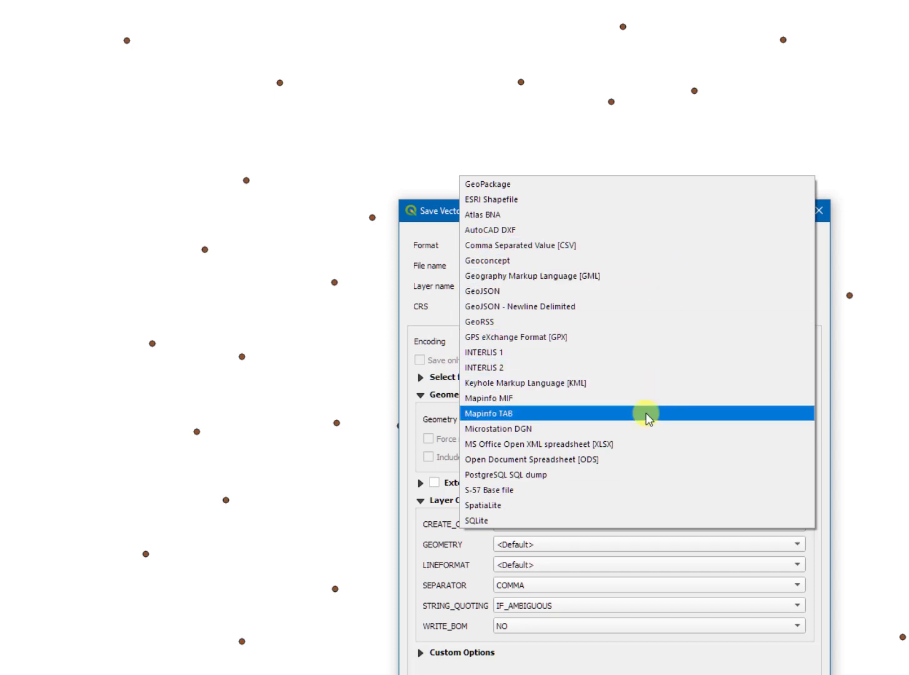
click(457, 668)
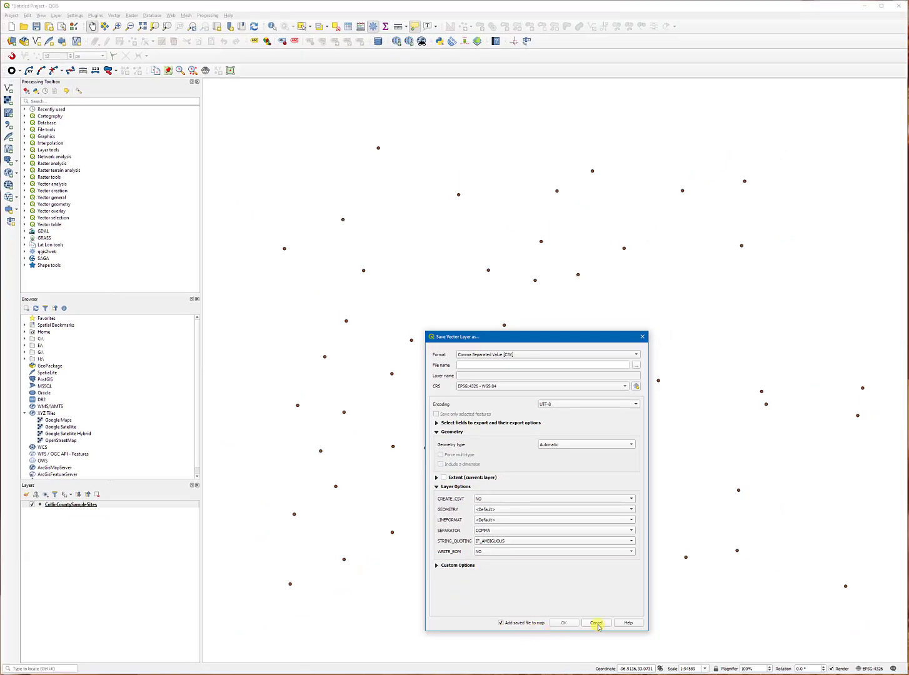
- Cancel the export and open Create pie wedge under Shape tools > Geodesic vector creation
click(597, 623)
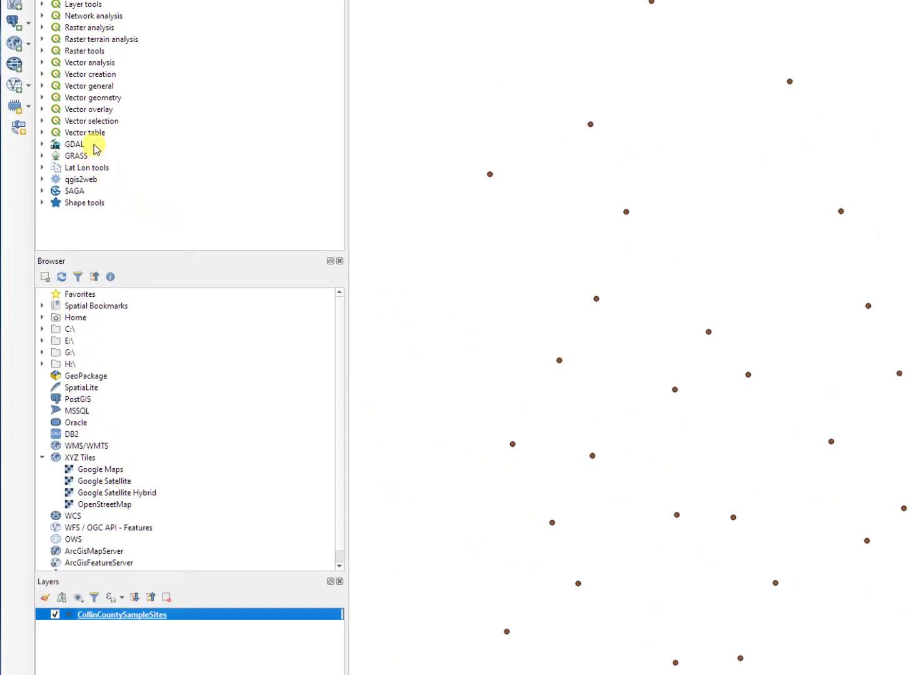
click(85, 205)
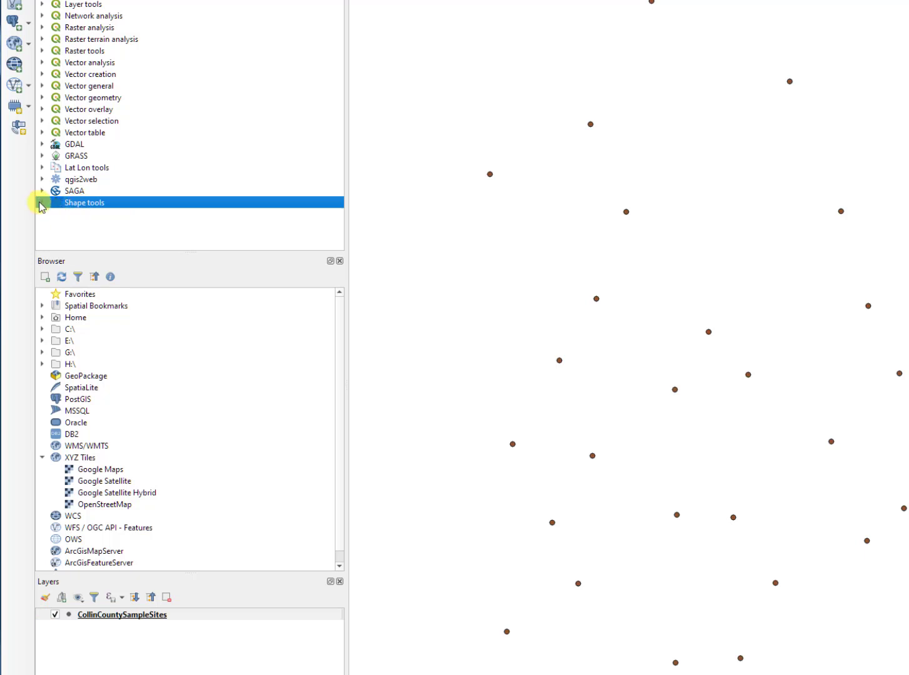
click(40, 203)
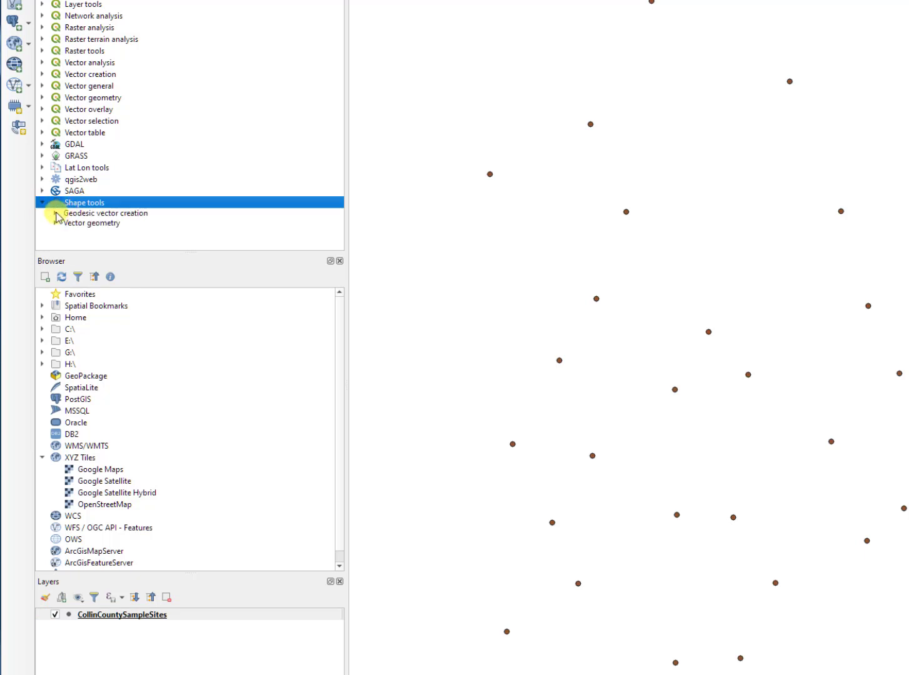
click(56, 213)
scroll(132, 211, down, 3)
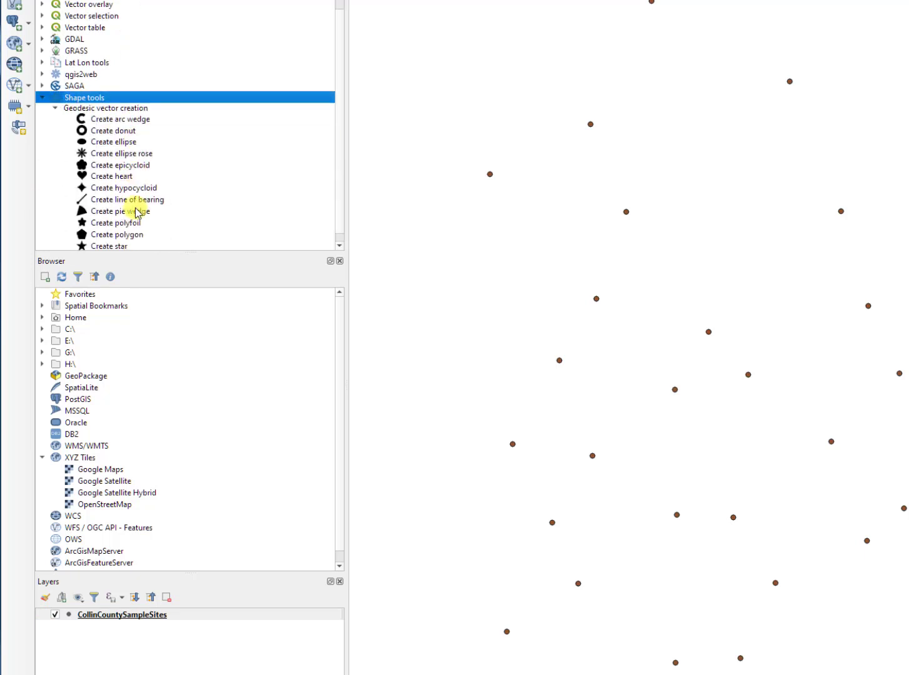
click(136, 205)
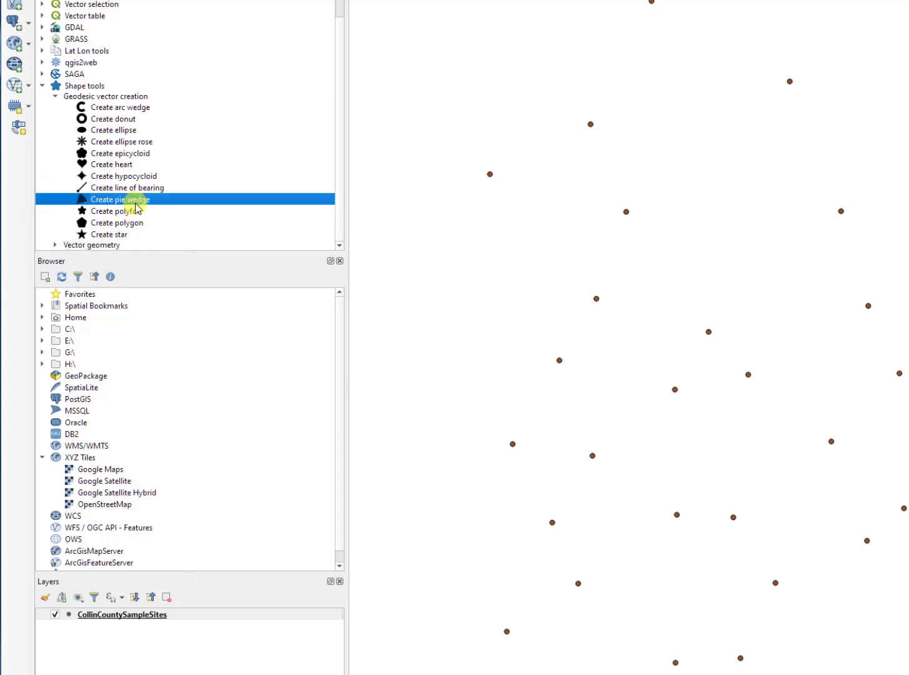
double_click(136, 204)
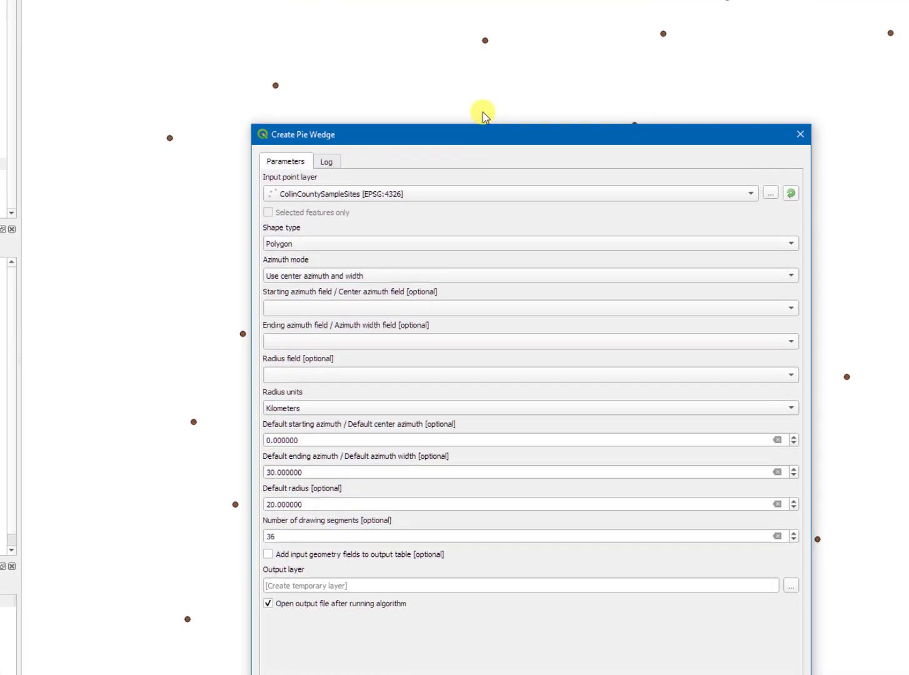
drag(483, 134, 500, 0)
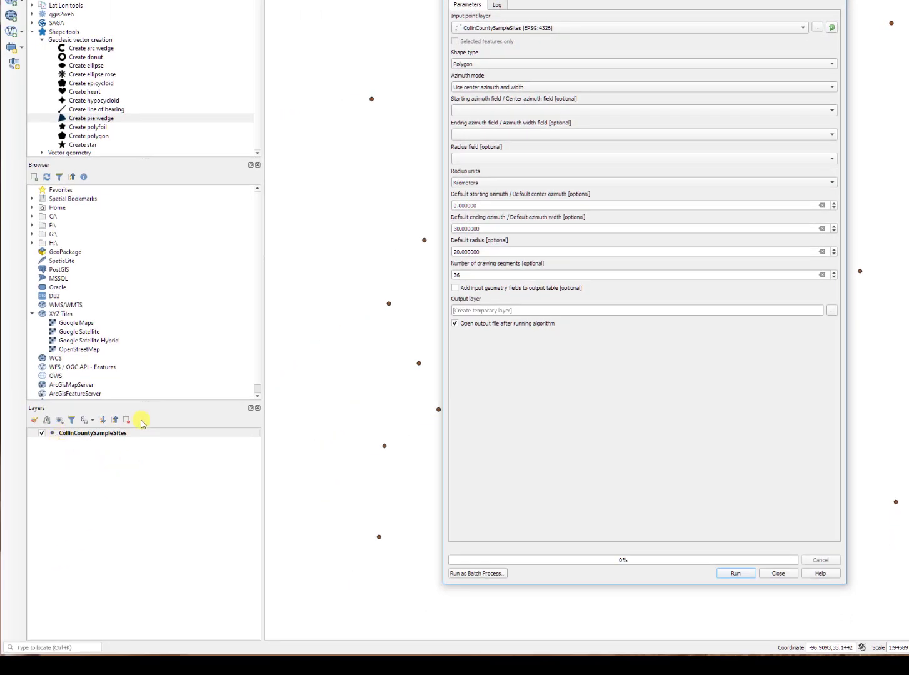
click(591, 28)
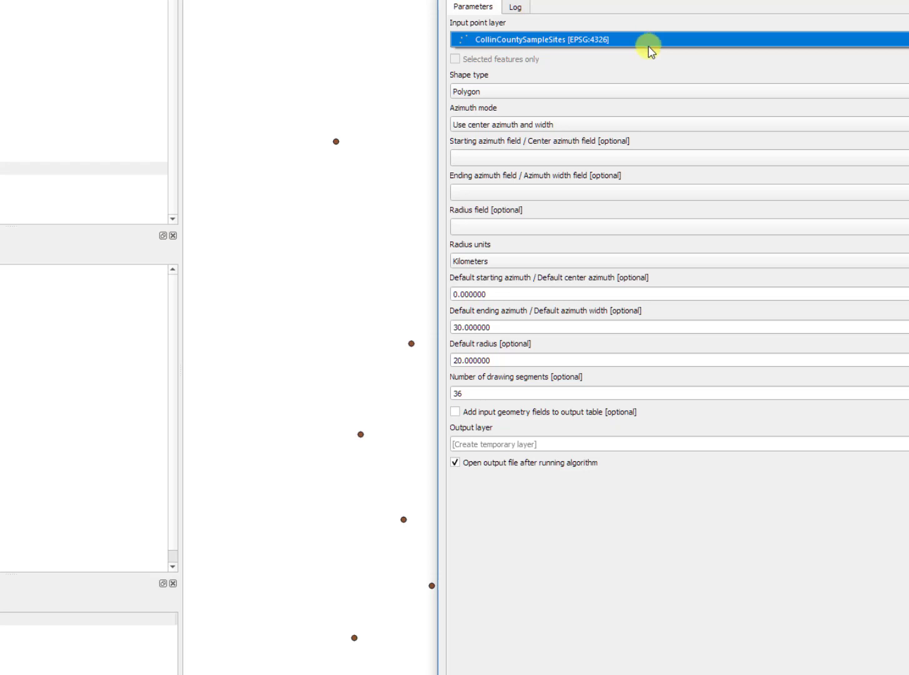
click(653, 91)
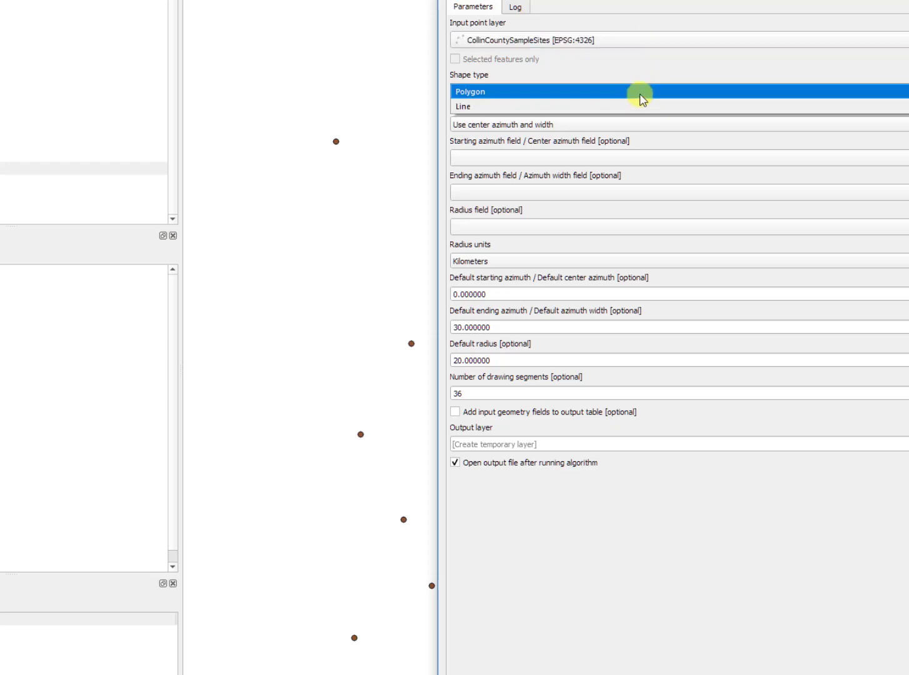
click(641, 92)
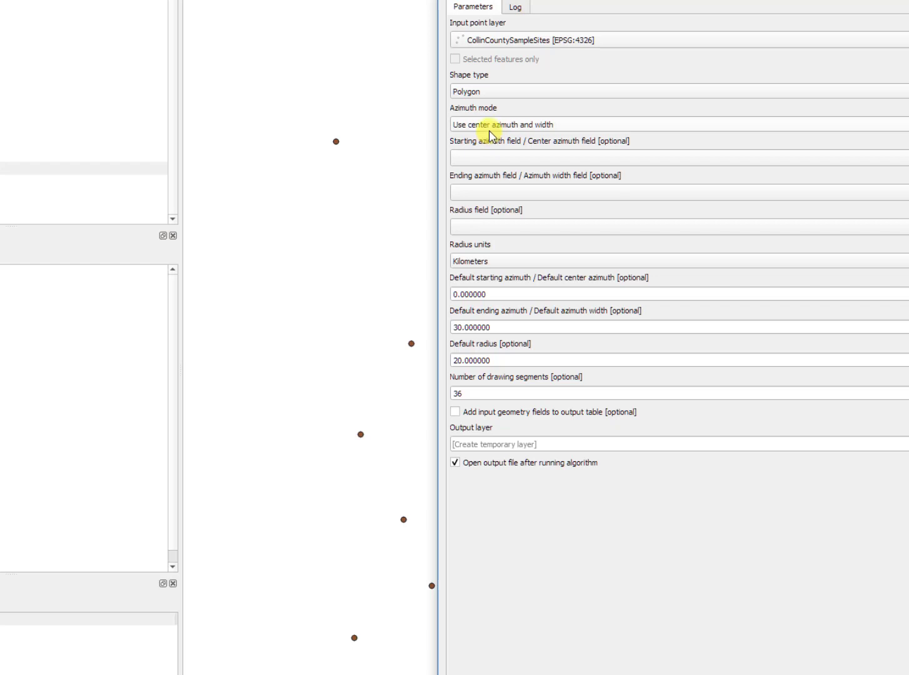
click(489, 128)
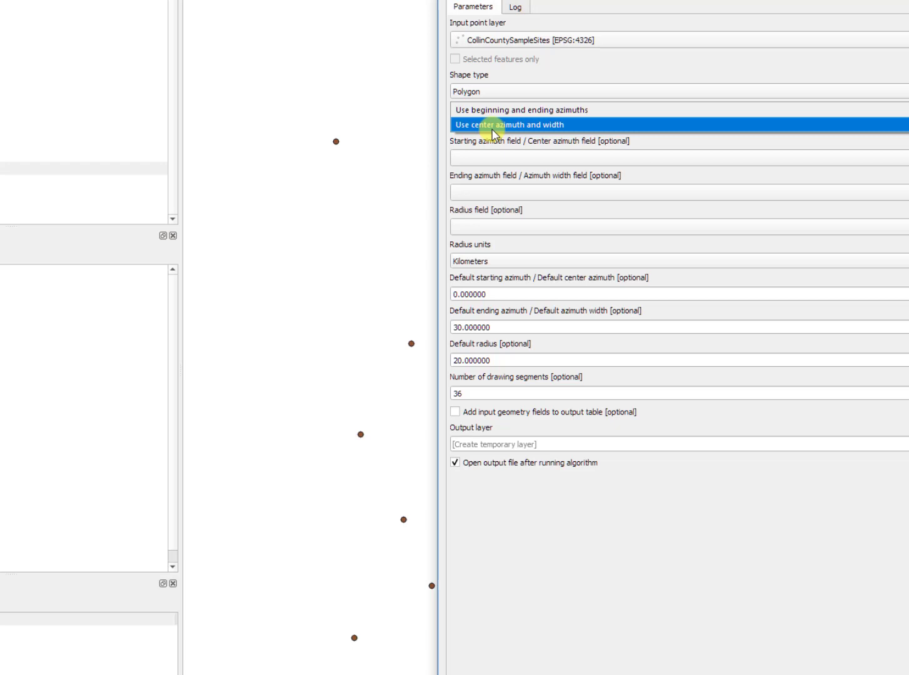
click(495, 128)
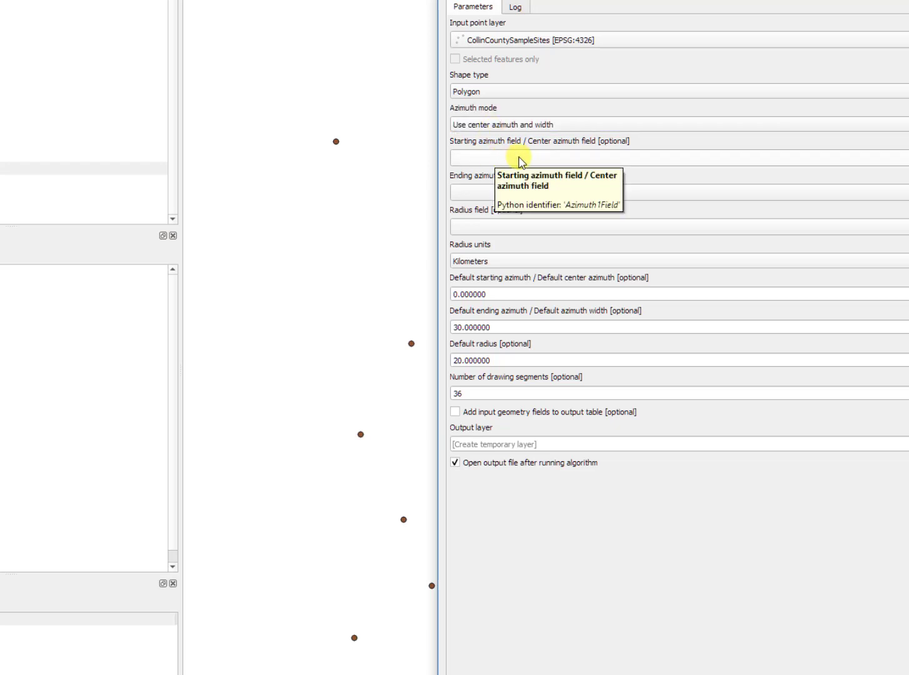
- Run Create pie wedge centred on Mechanical Azimuth (deg), width 65, radius 1 km, 64 segments
click(595, 159)
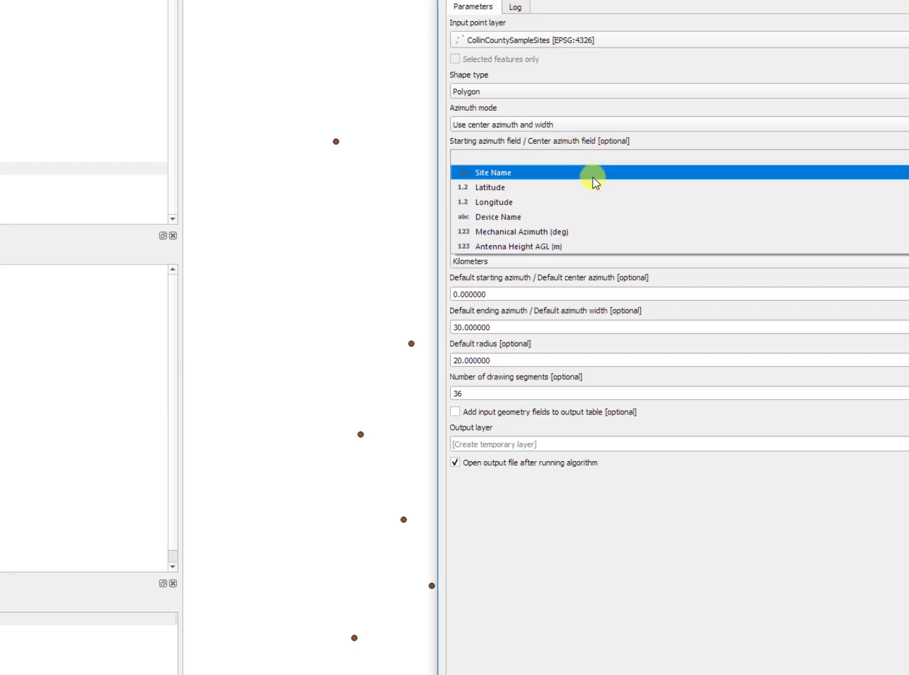
click(593, 237)
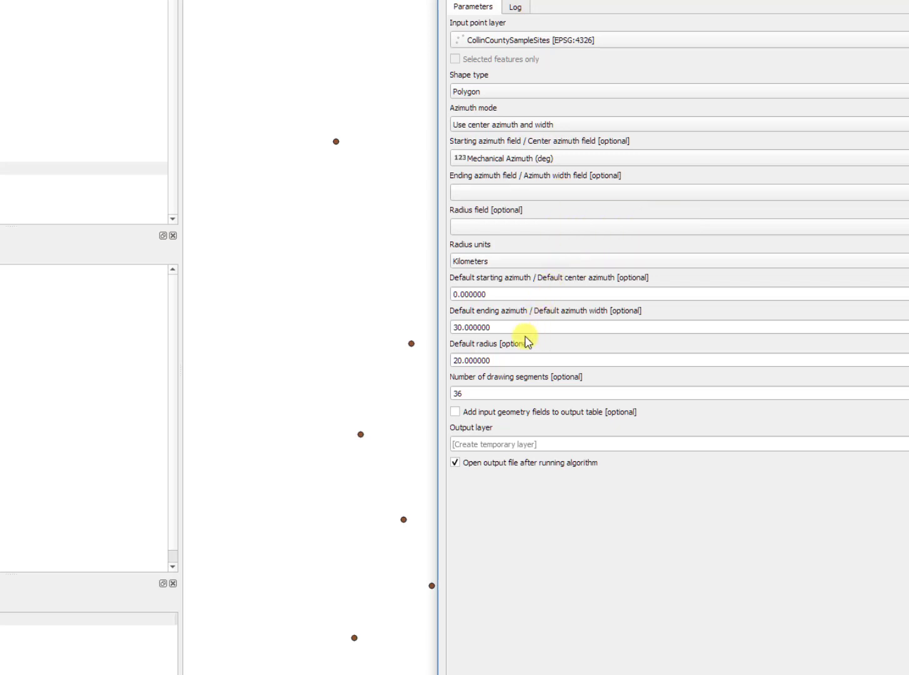
click(457, 328)
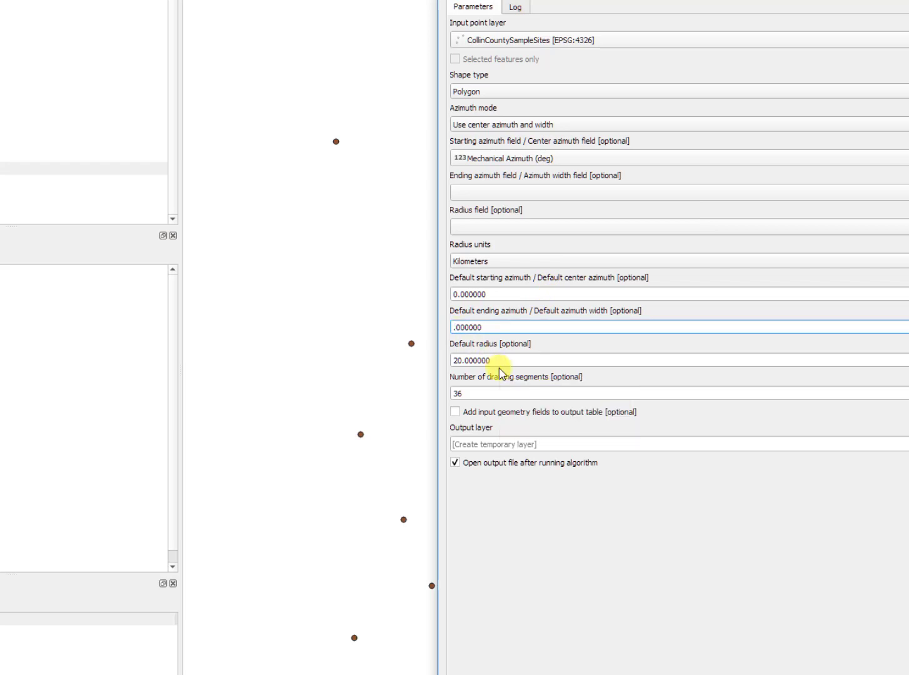
text(65)
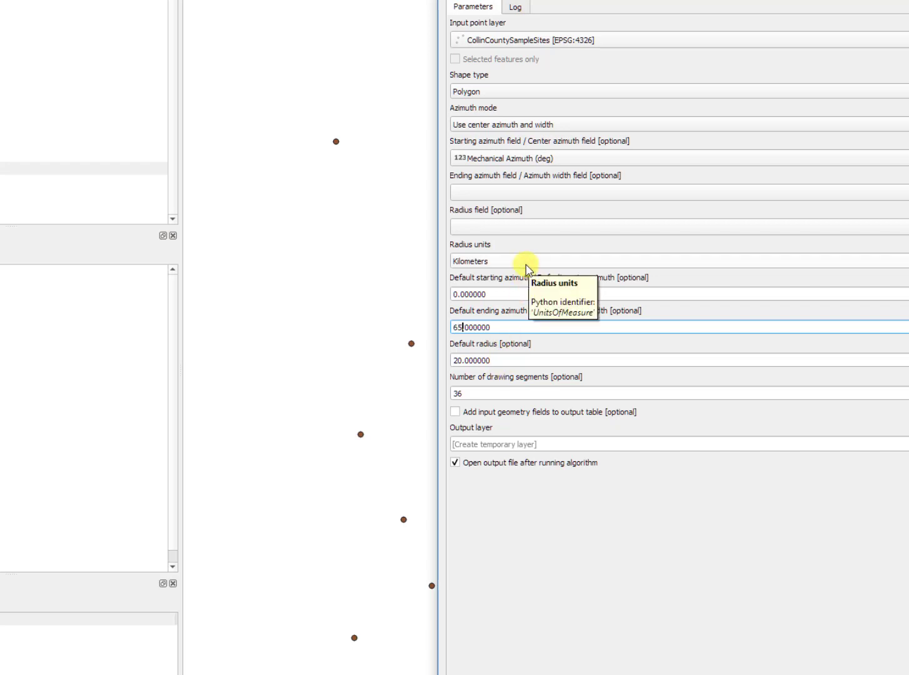
click(465, 361)
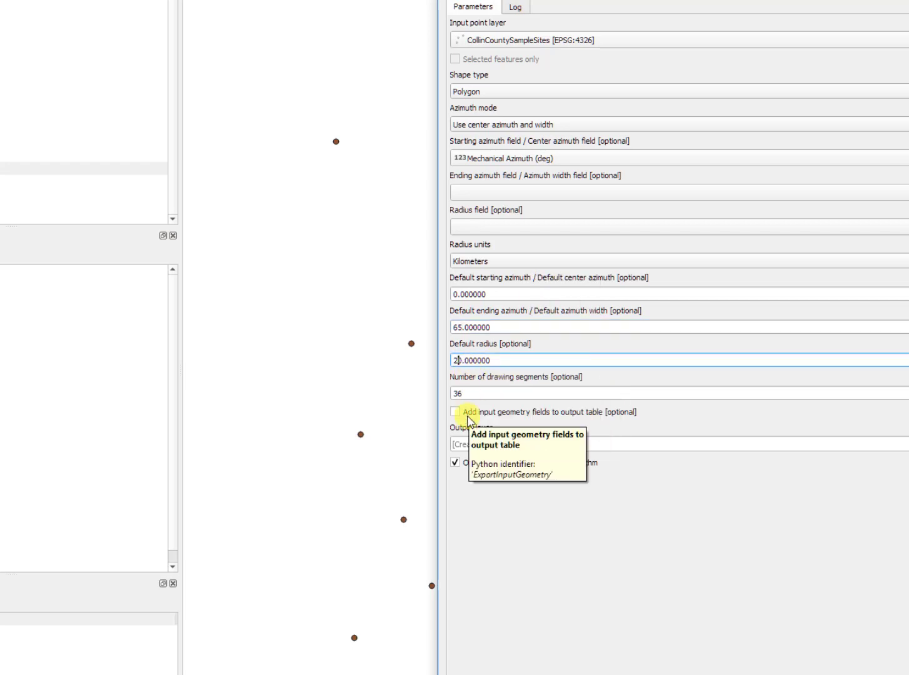
key(BackSpace)
key(BackSpace)
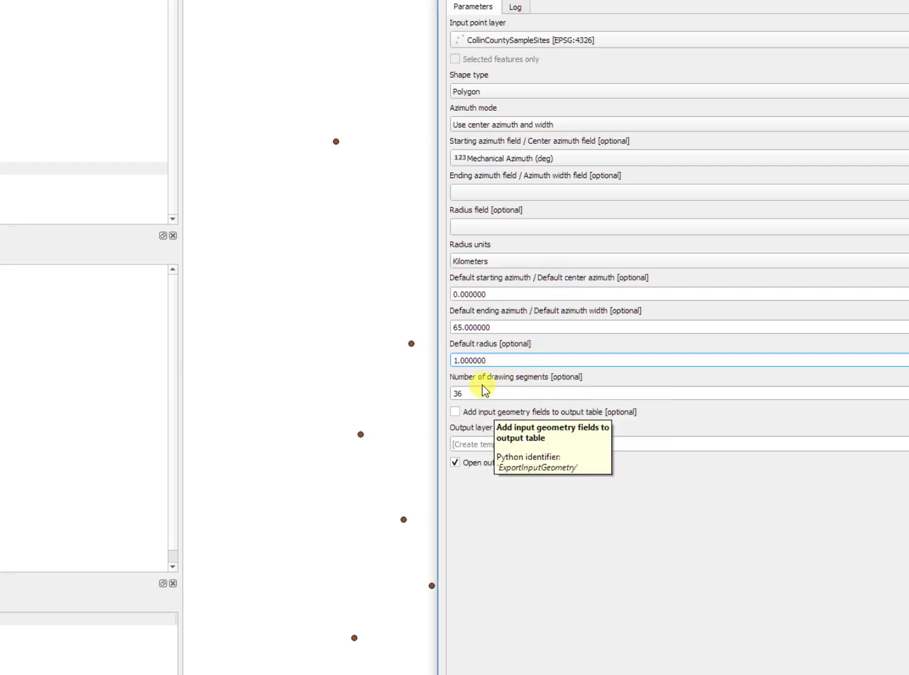
drag(475, 394, 401, 404)
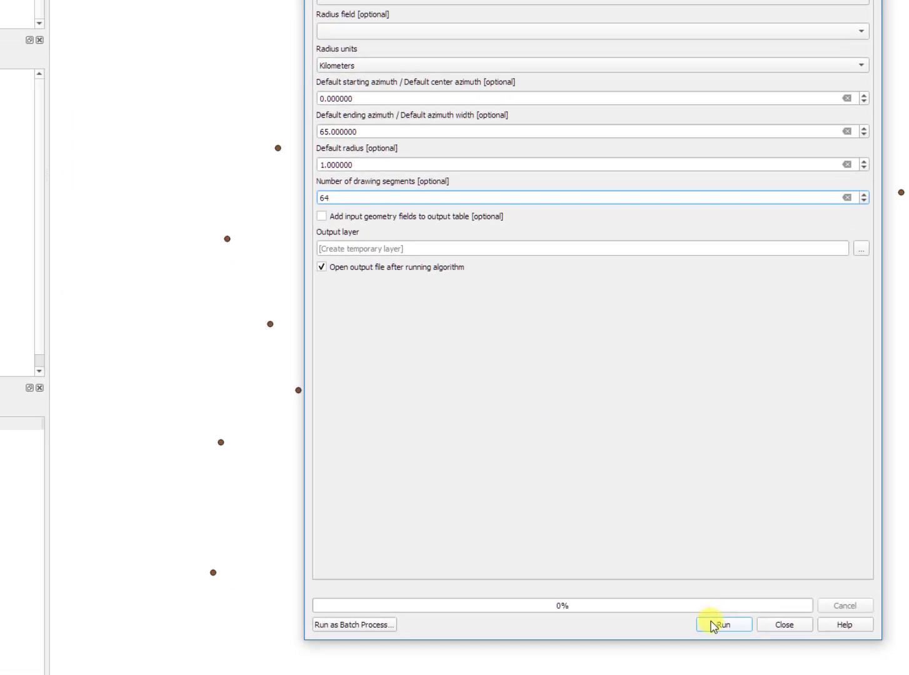
click(718, 626)
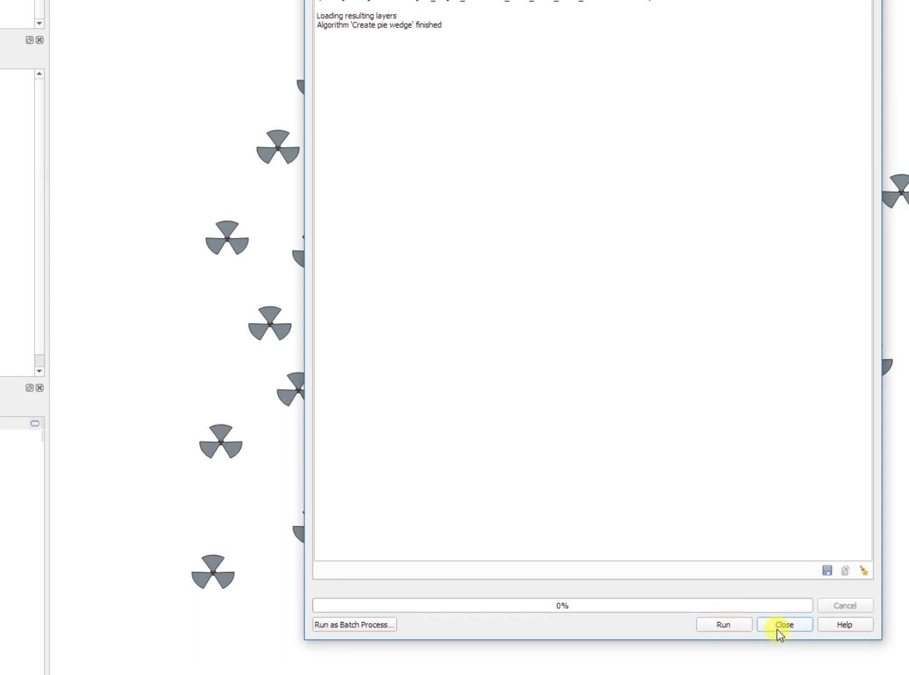
- Close the pie wedge tool and pan to inspect the sector wedges
click(785, 626)
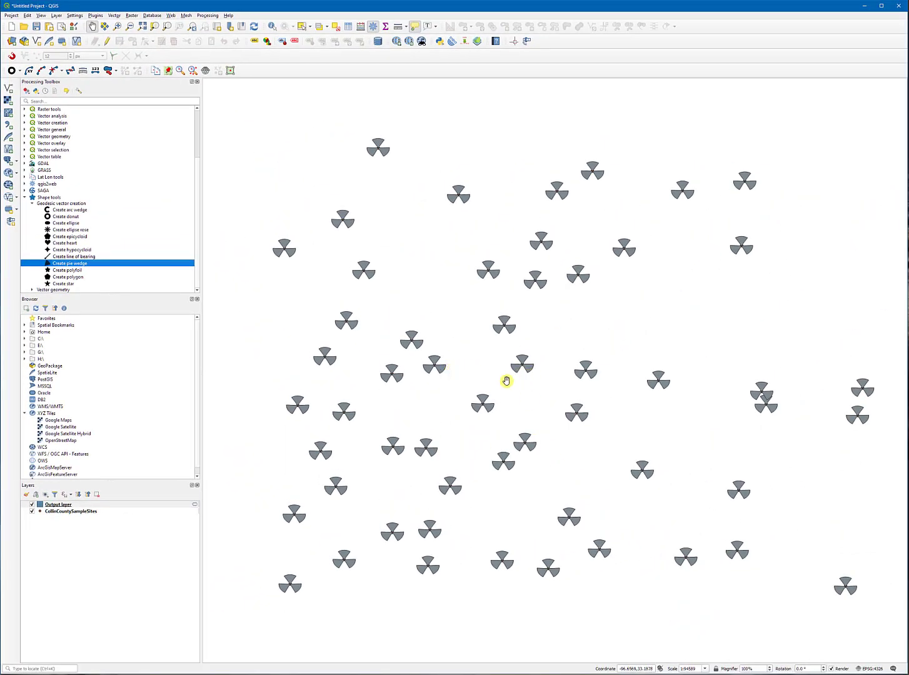
mouse_move(523, 363)
drag(462, 396, 488, 358)
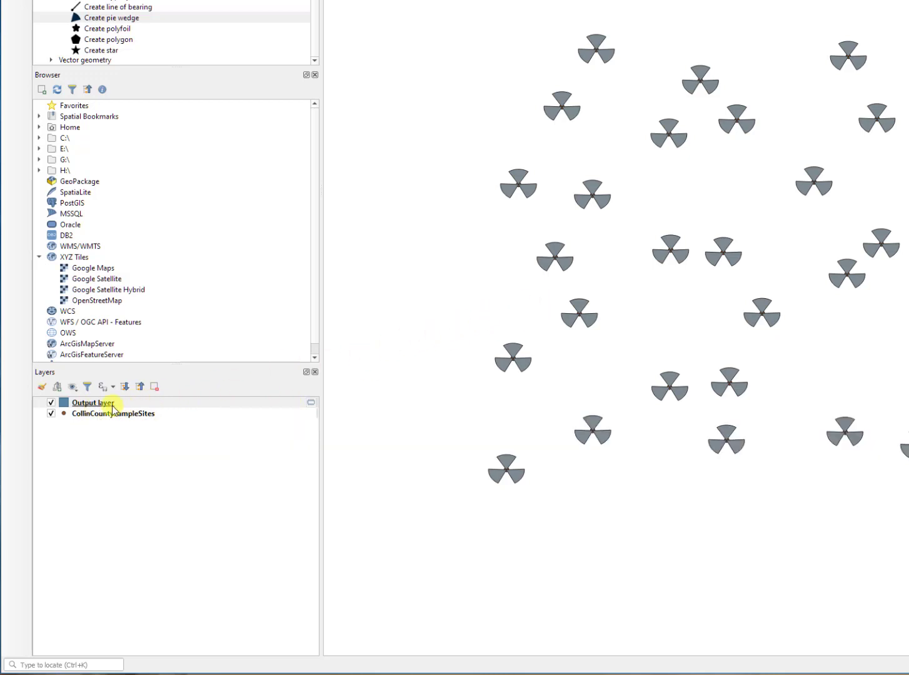
- Open Save Features As for the wedge Output layer with MapInfo TAB format
right_click(310, 407)
click(309, 405)
click(312, 404)
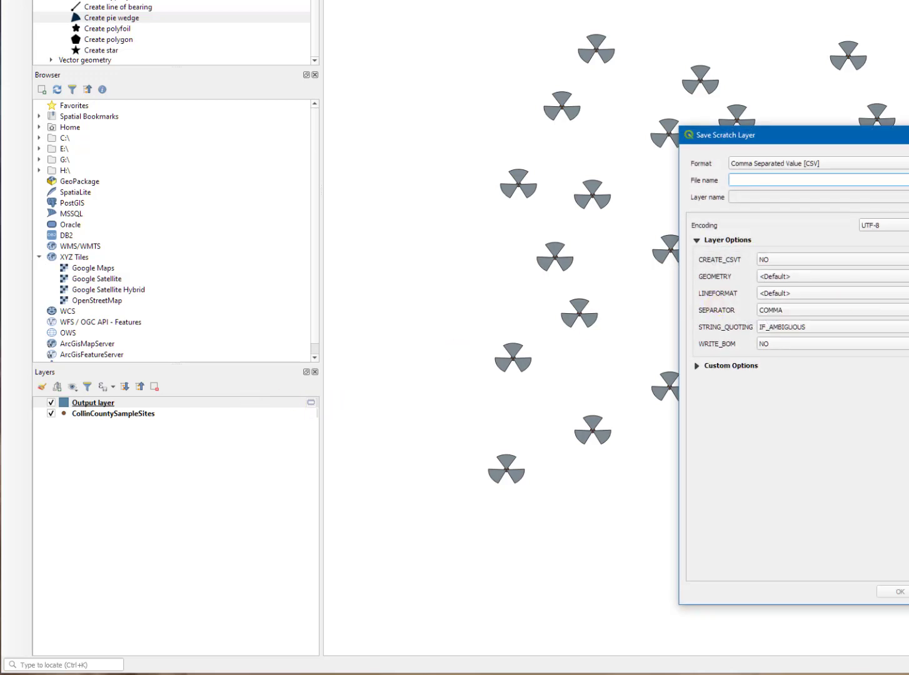
click(899, 590)
click(236, 405)
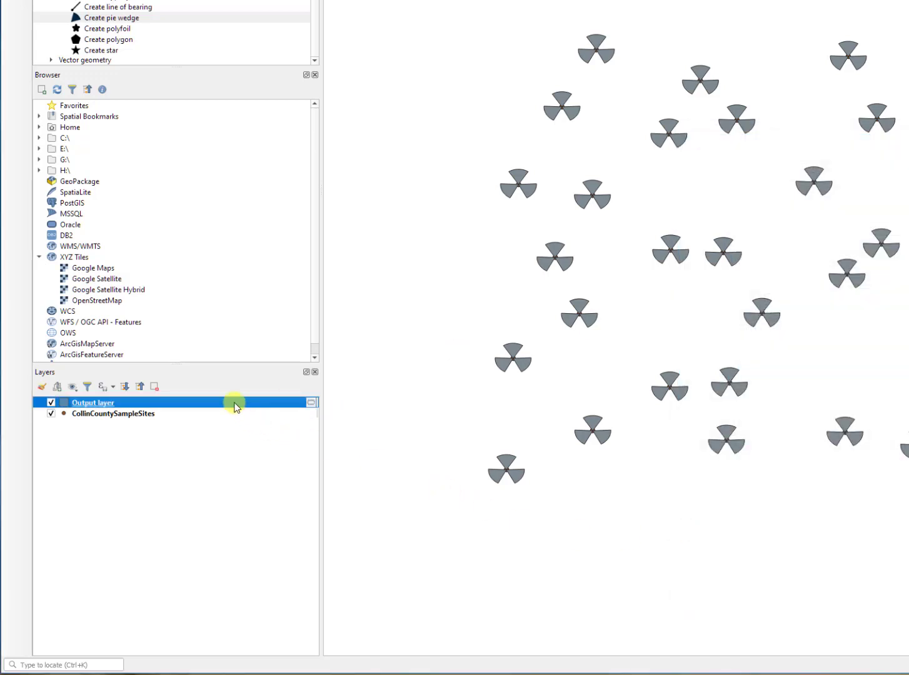
right_click(235, 406)
mouse_move(278, 636)
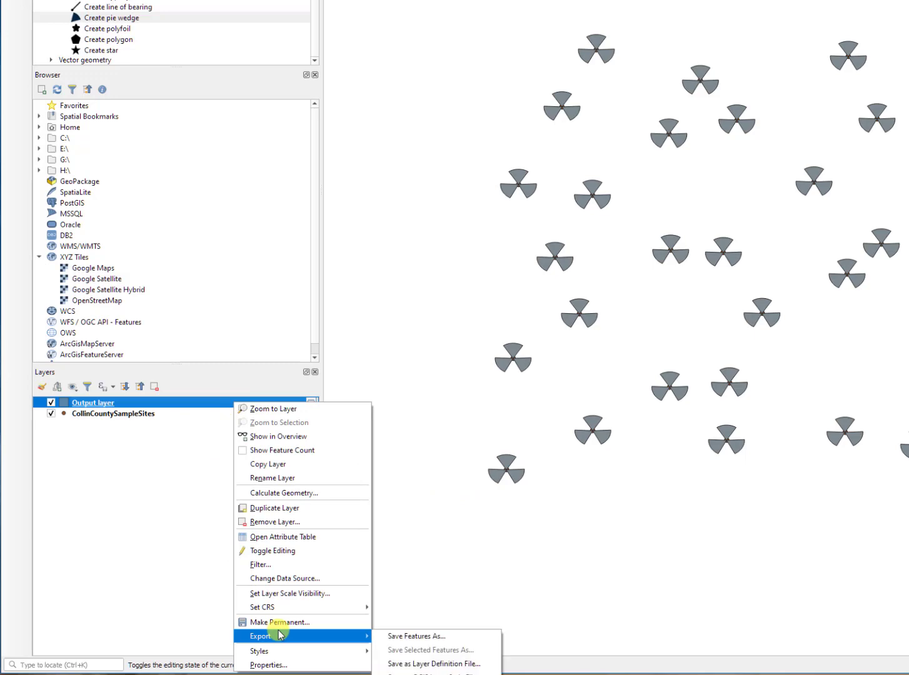
click(433, 642)
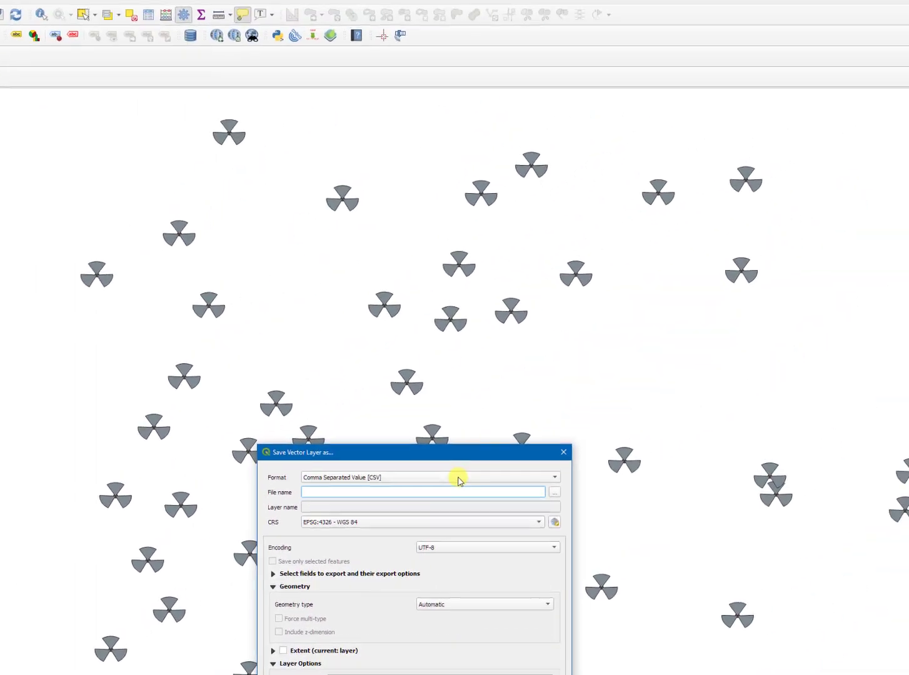
click(458, 478)
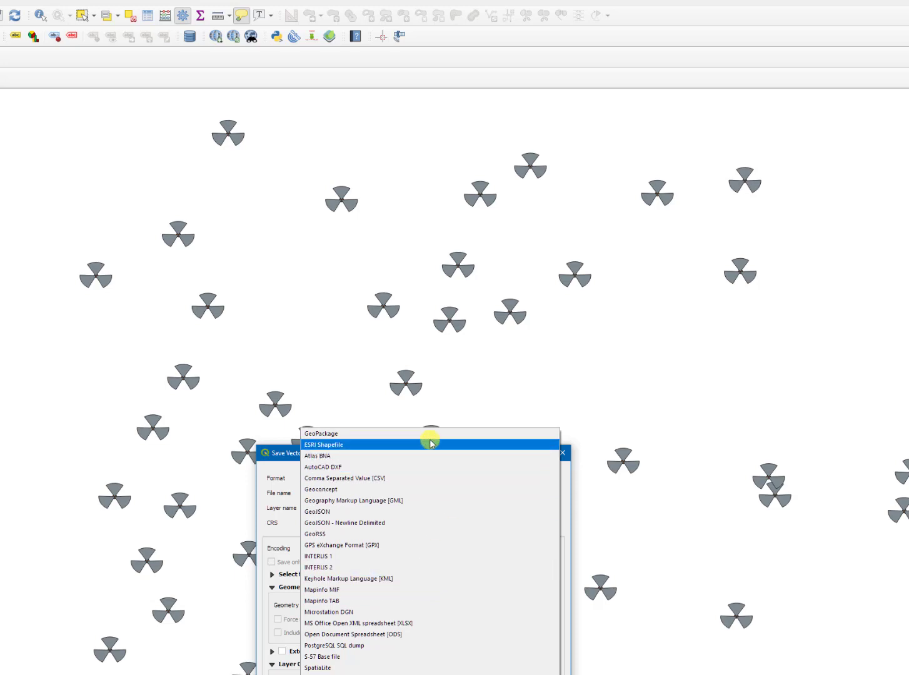
click(431, 479)
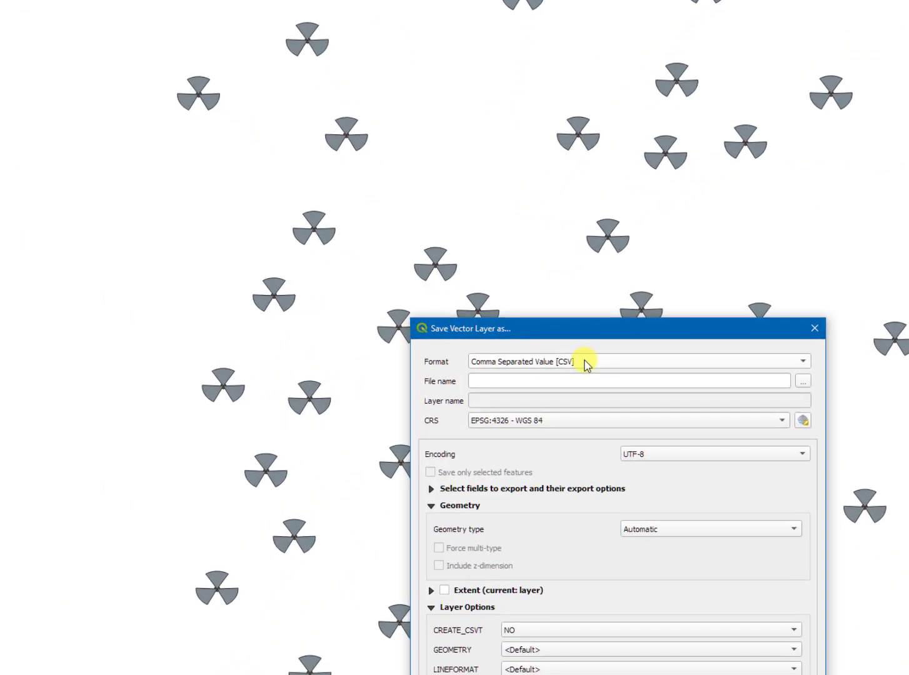
click(586, 364)
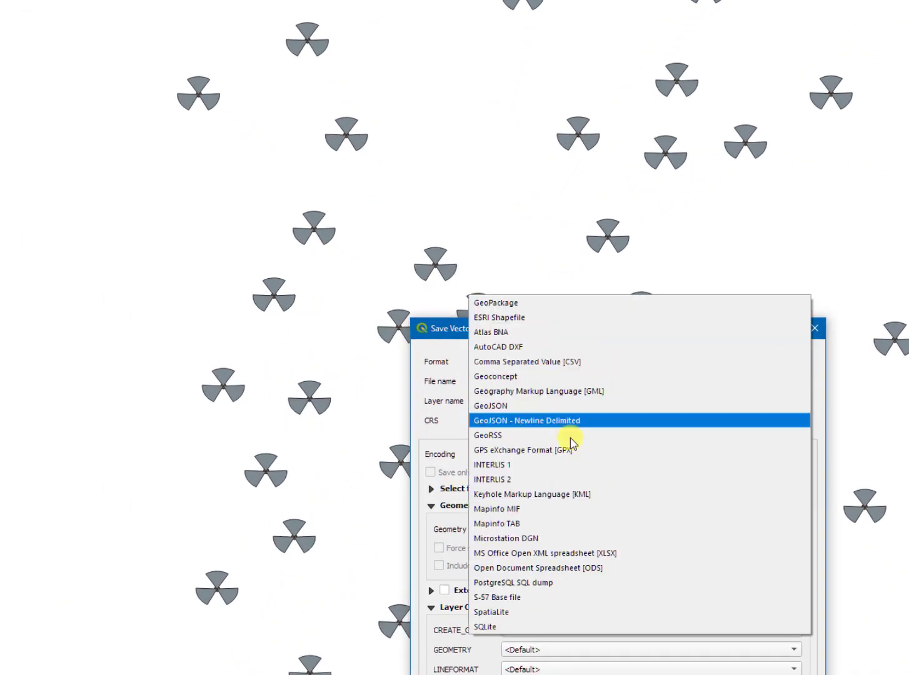
click(564, 524)
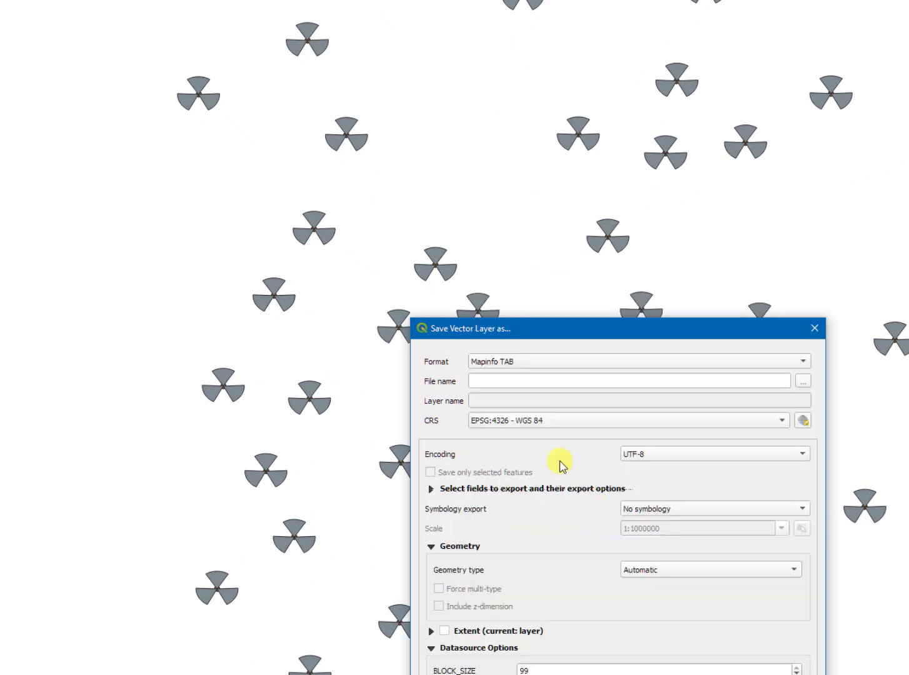
- Save the wedges as SectorSamples.tab in G:\Clients\<client folder> and add them to the map
click(490, 383)
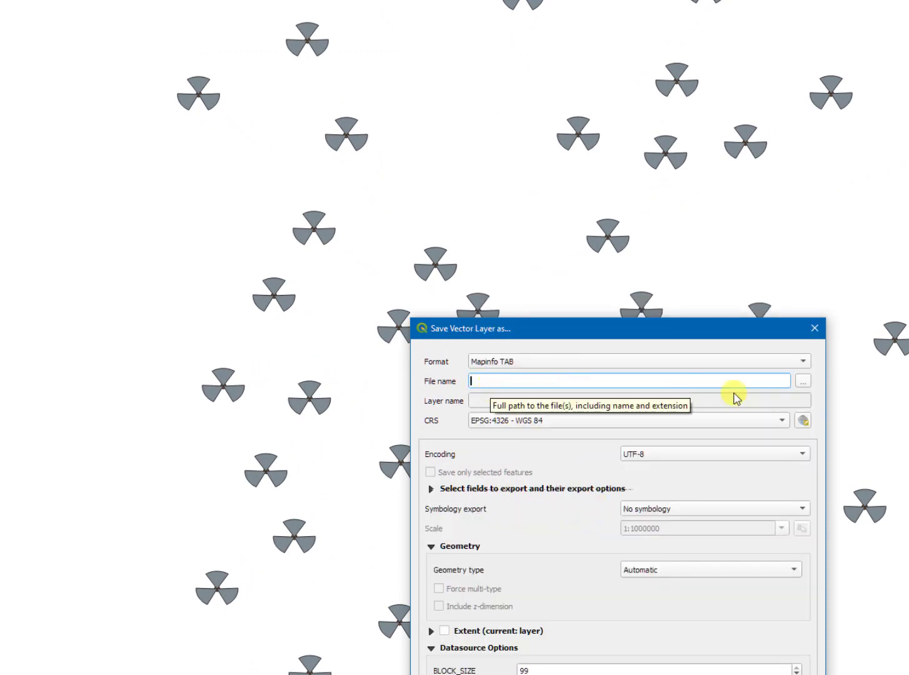
click(808, 388)
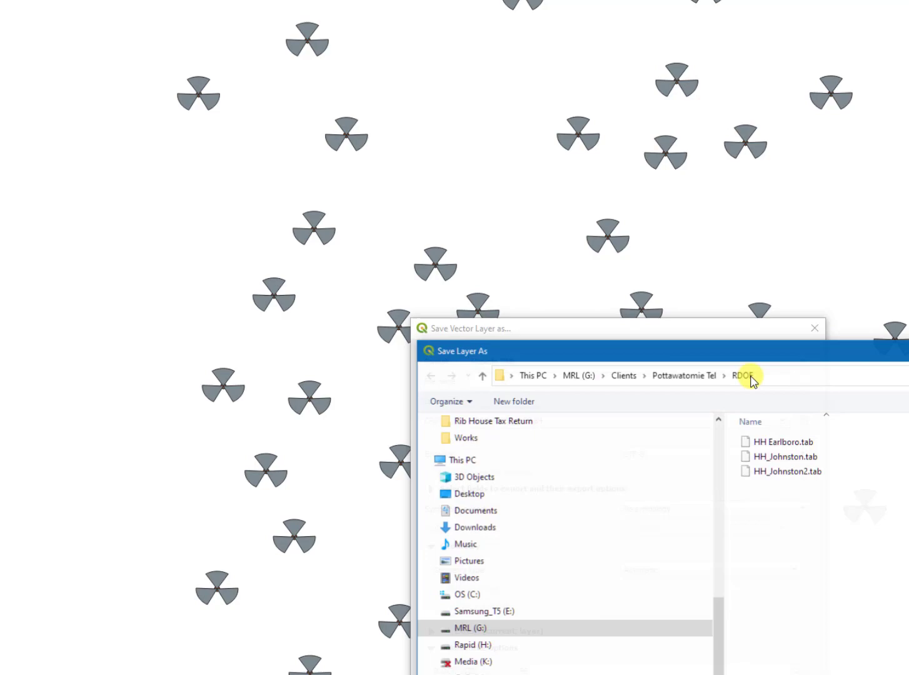
click(587, 377)
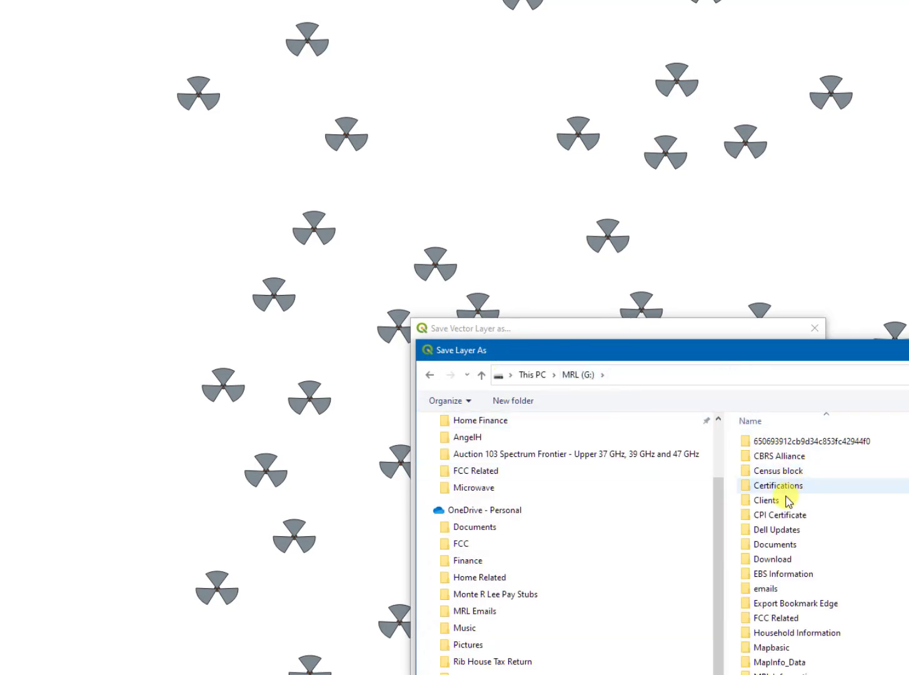
double_click(781, 501)
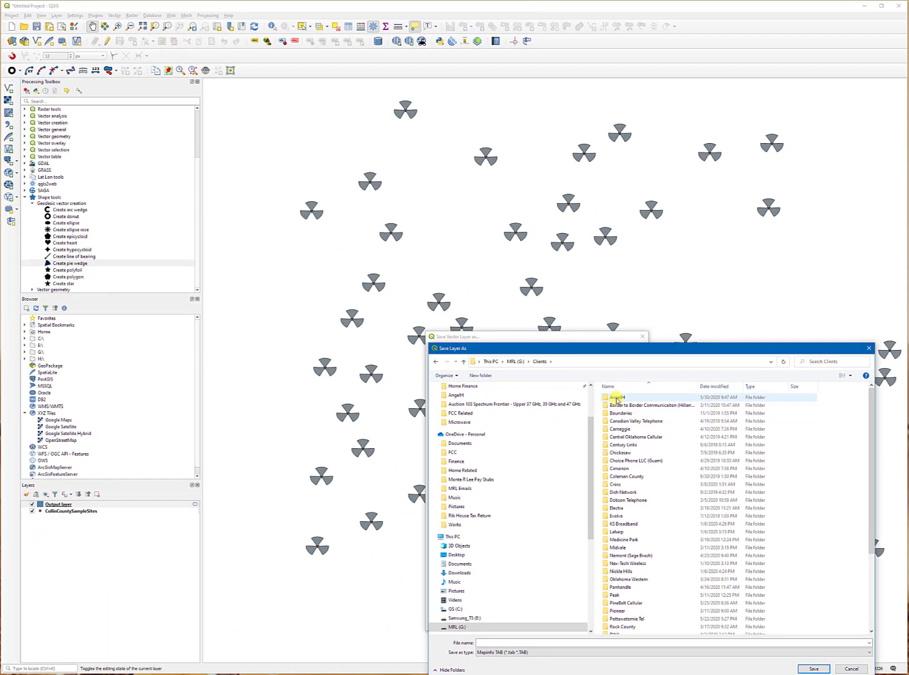
double_click(616, 398)
click(503, 642)
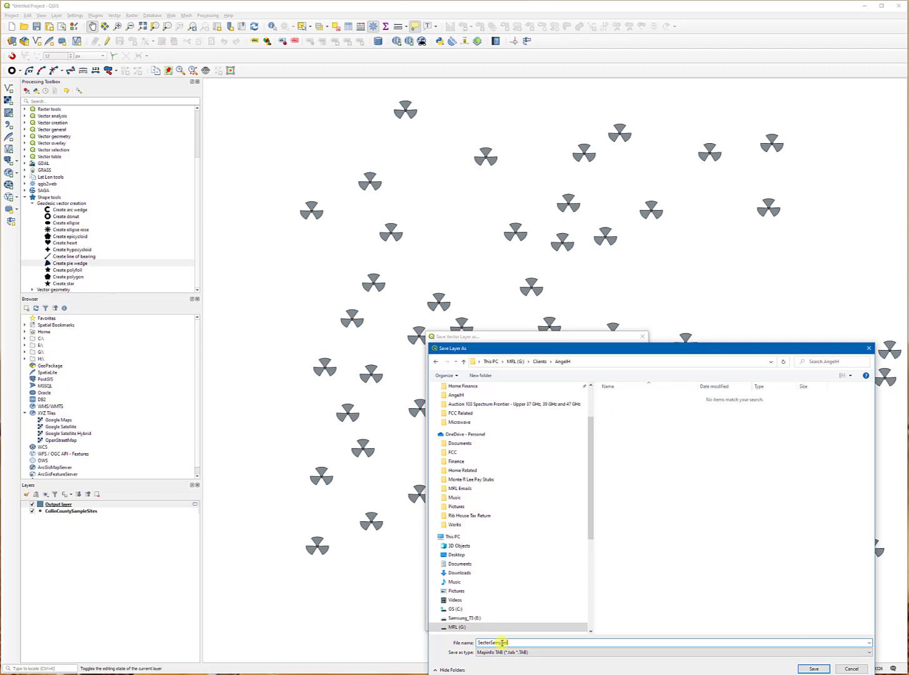
click(813, 669)
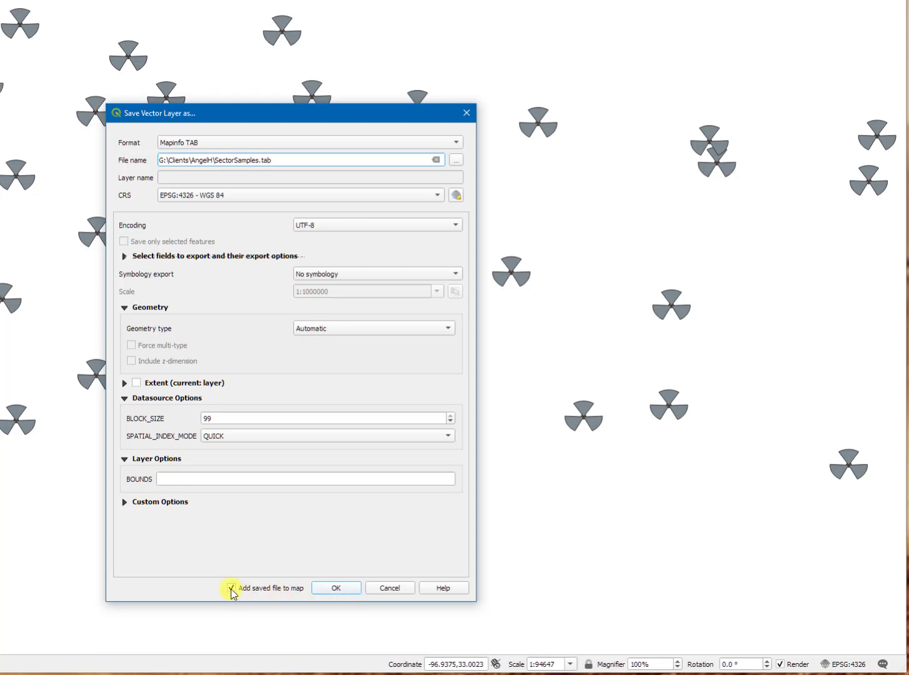
click(348, 589)
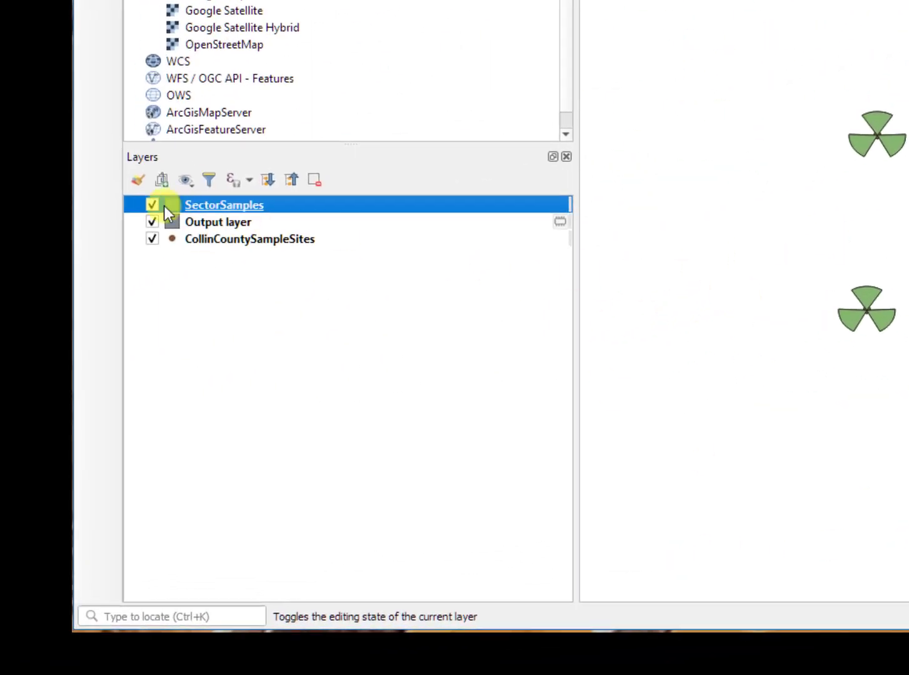
- Hide the temporary Output layer and open Save Features As for CollinCountySampleSites
click(176, 226)
click(152, 222)
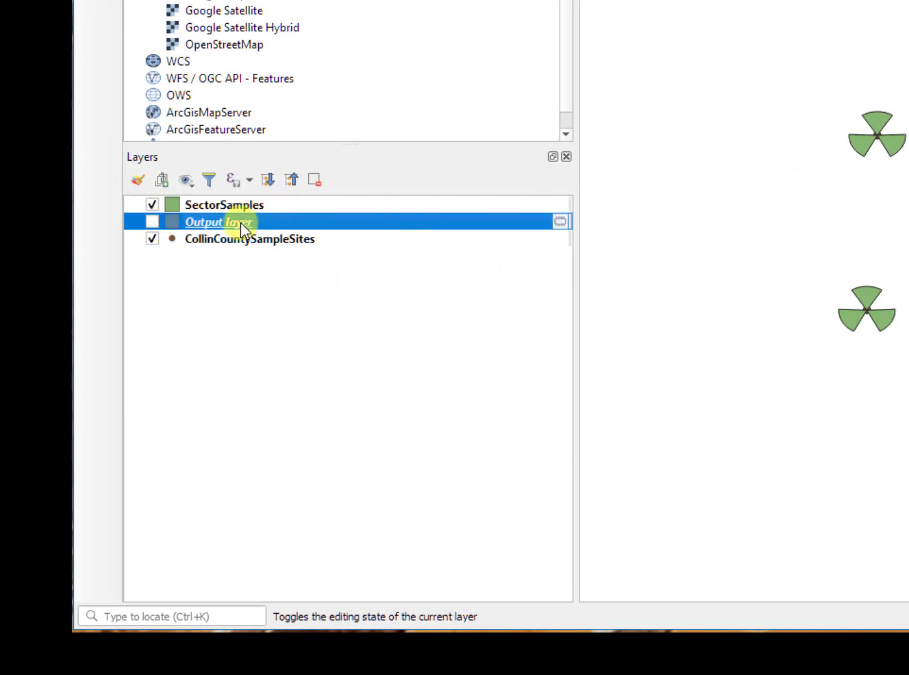
click(245, 242)
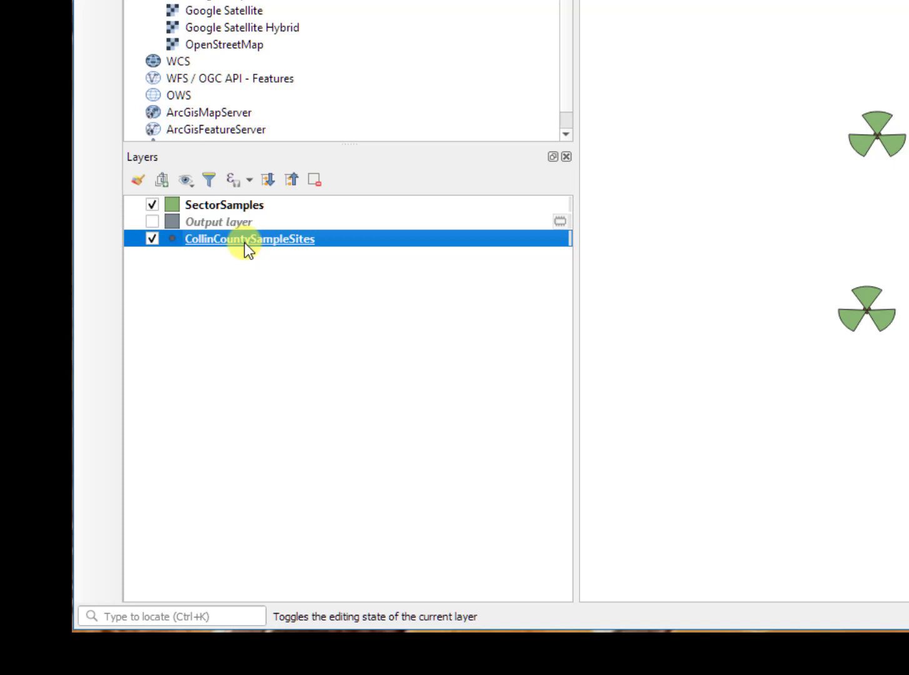
right_click(244, 243)
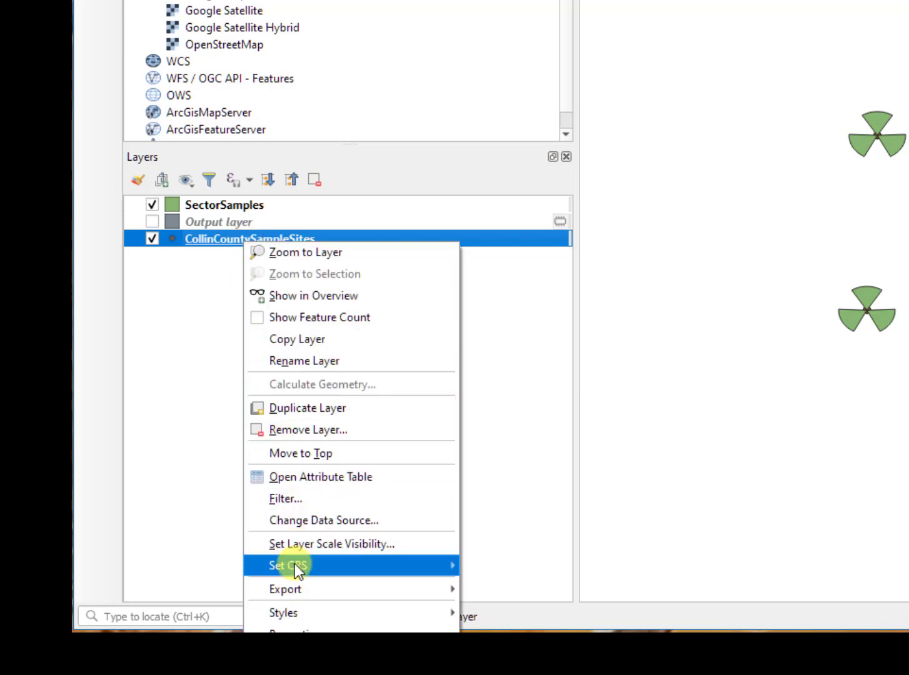
mouse_move(295, 564)
mouse_move(301, 589)
click(544, 593)
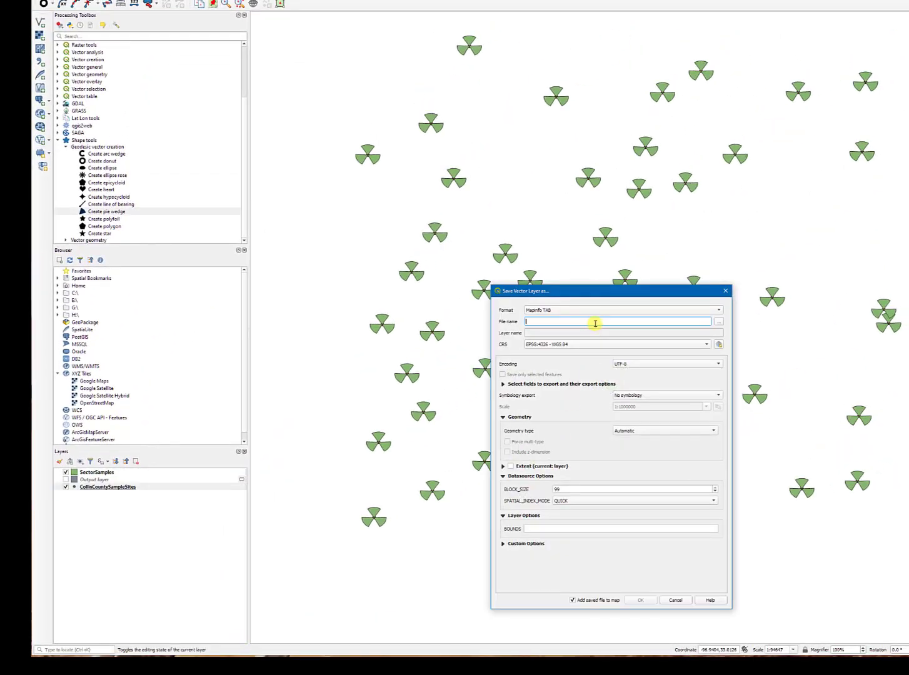
- Export the points as SectorPoints.tab in the client folder, without adding them to the map
click(719, 322)
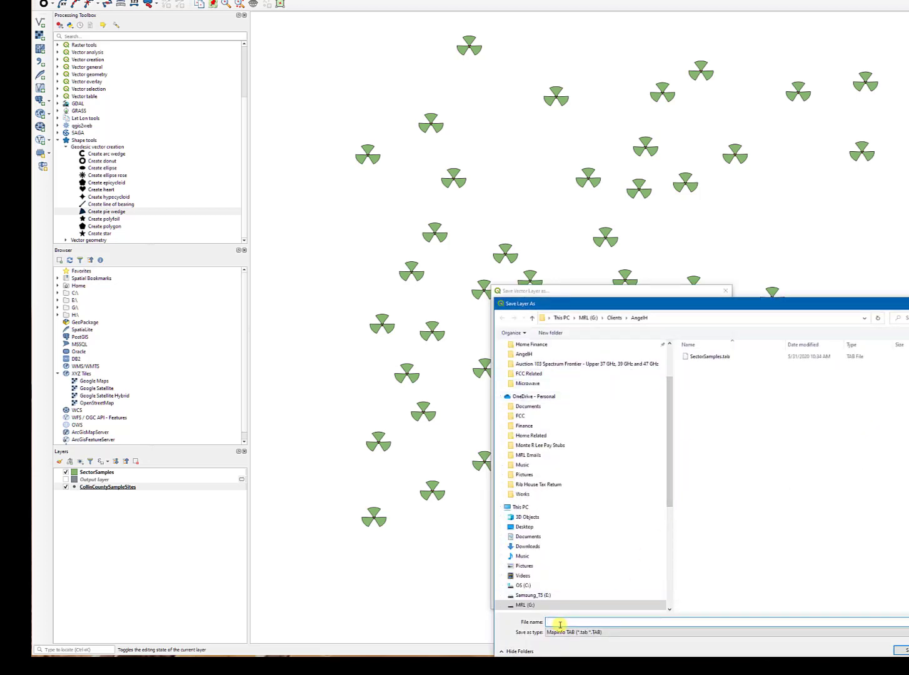
text(Sec)
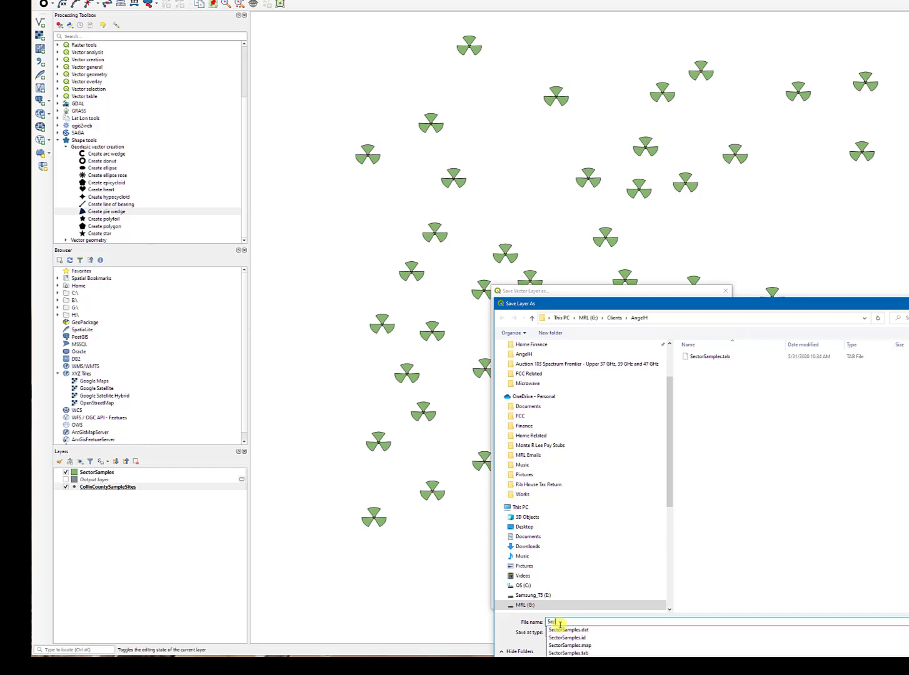
text(torPoint)
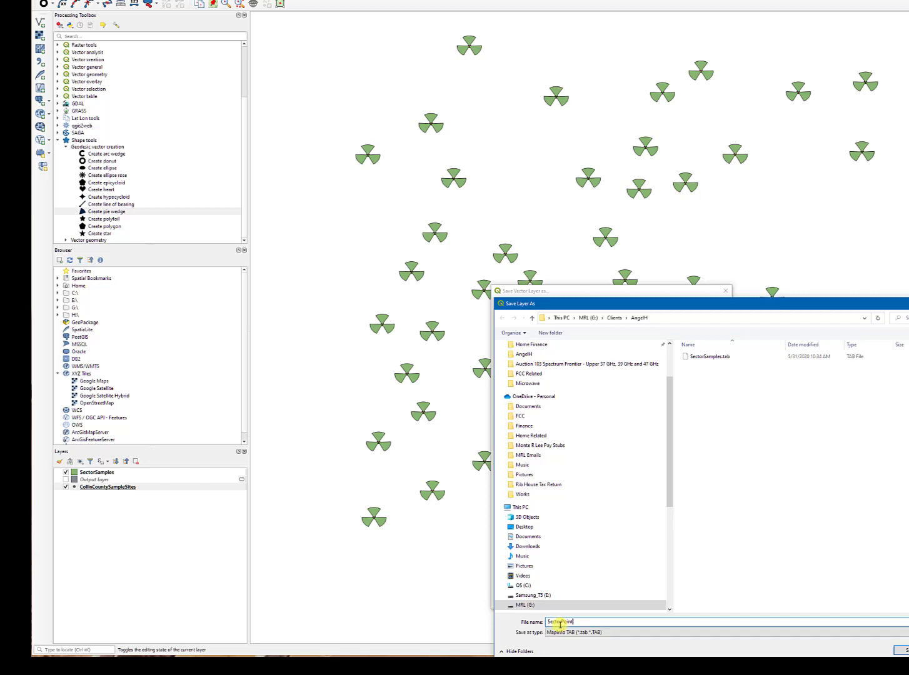
text(orPiints)
click(902, 651)
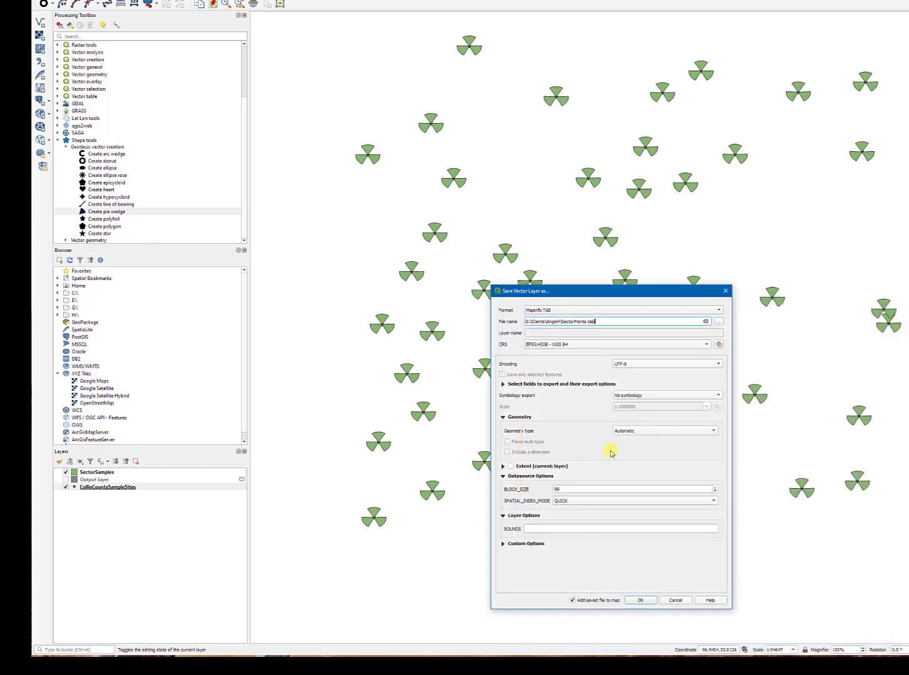
click(573, 601)
click(642, 601)
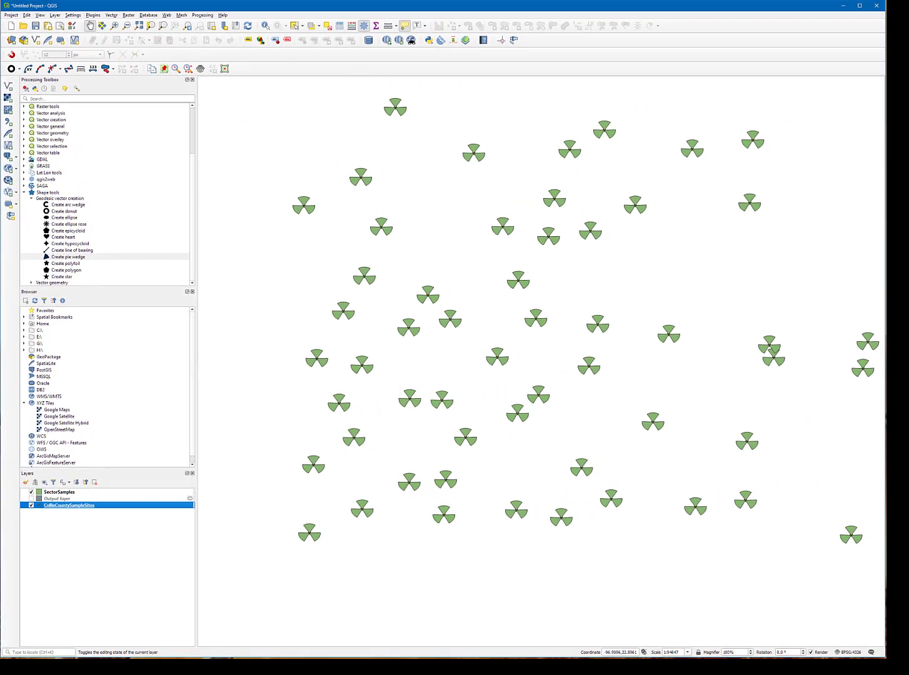
- Browse File Explorer to G:\Clients\<client folder> to see the SectorPoints and SectorSamples files
key(super+e)
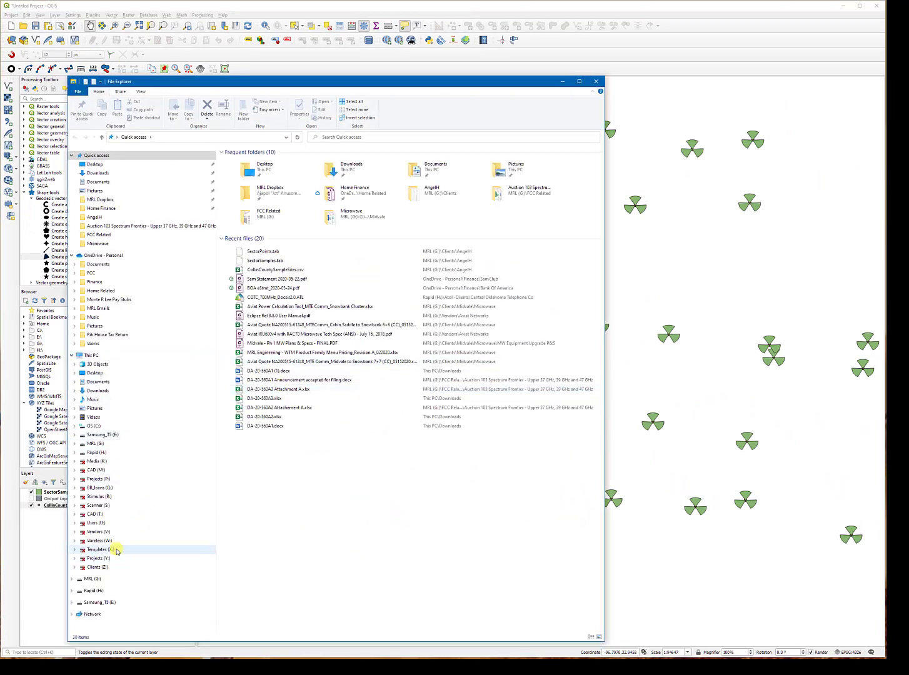
click(97, 443)
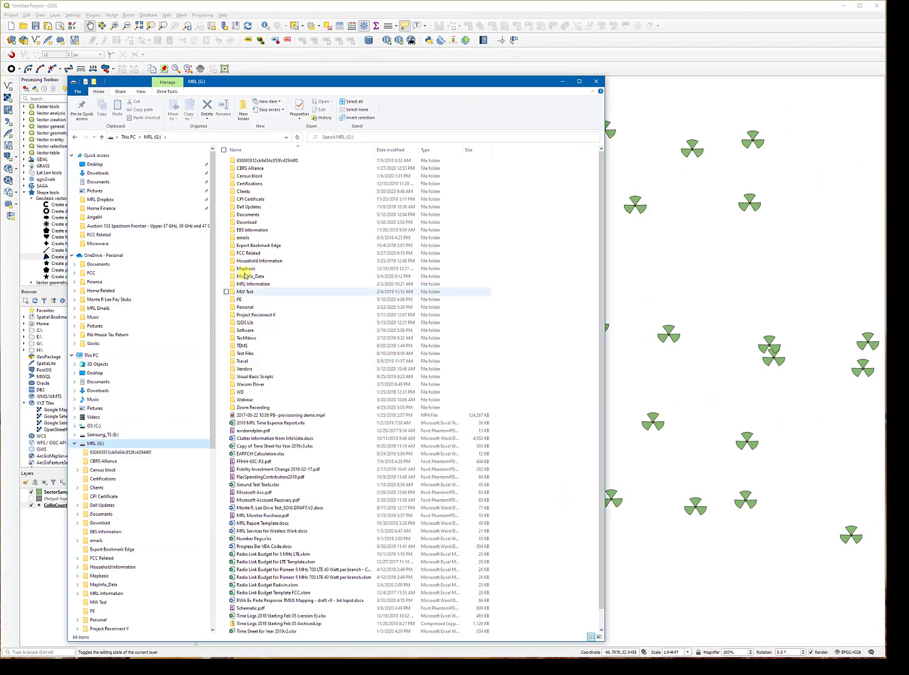
click(252, 194)
double_click(252, 193)
double_click(258, 161)
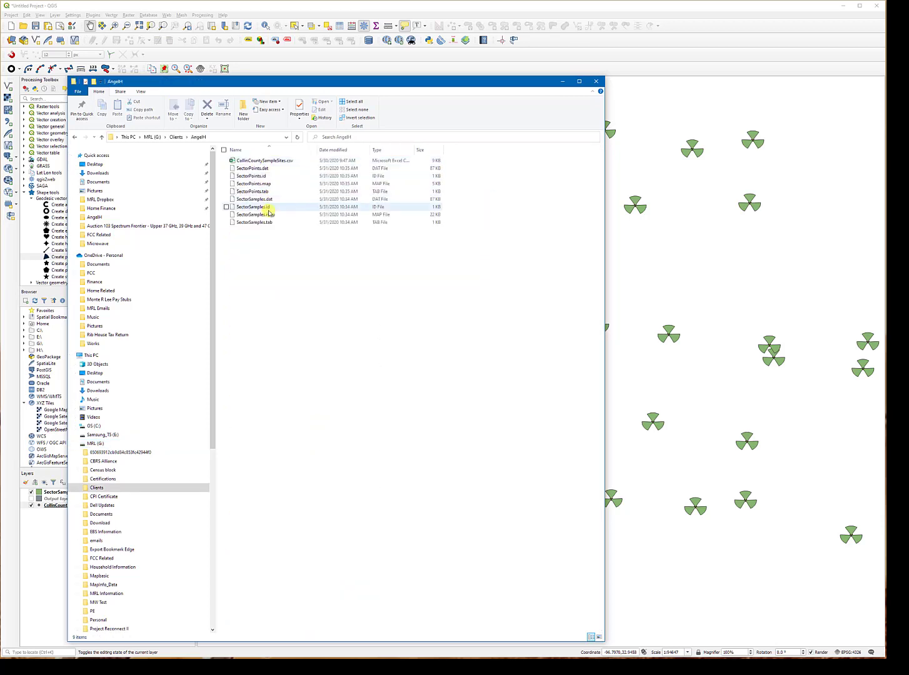